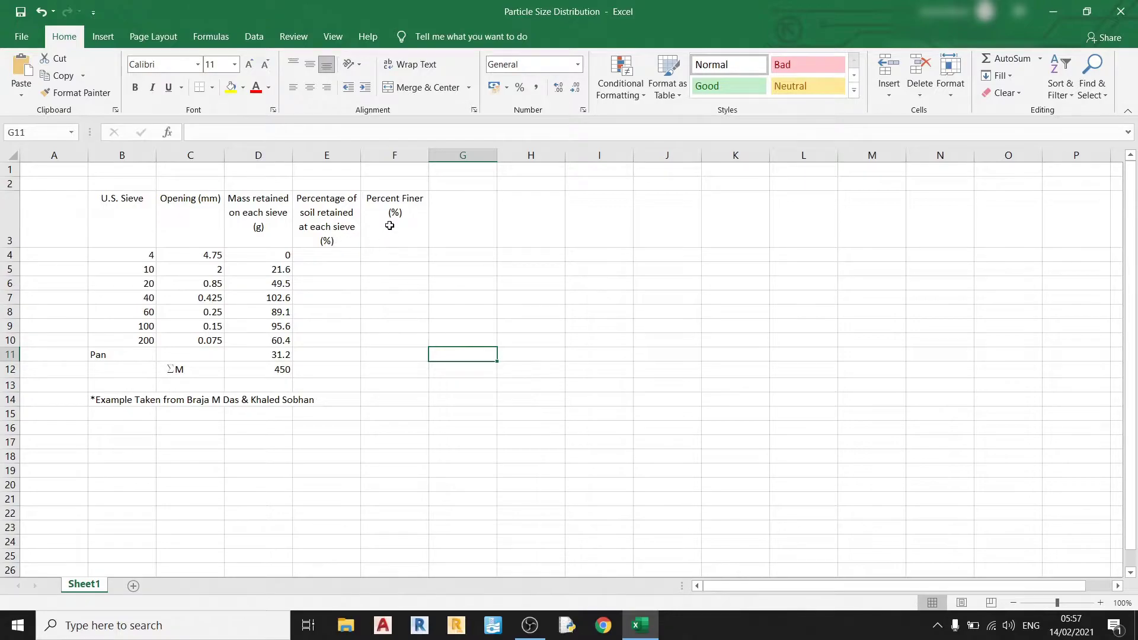
# Enter the percent-retained formula =(D4/$D$12)*100 in cell E4
pyautogui.click(399, 255)
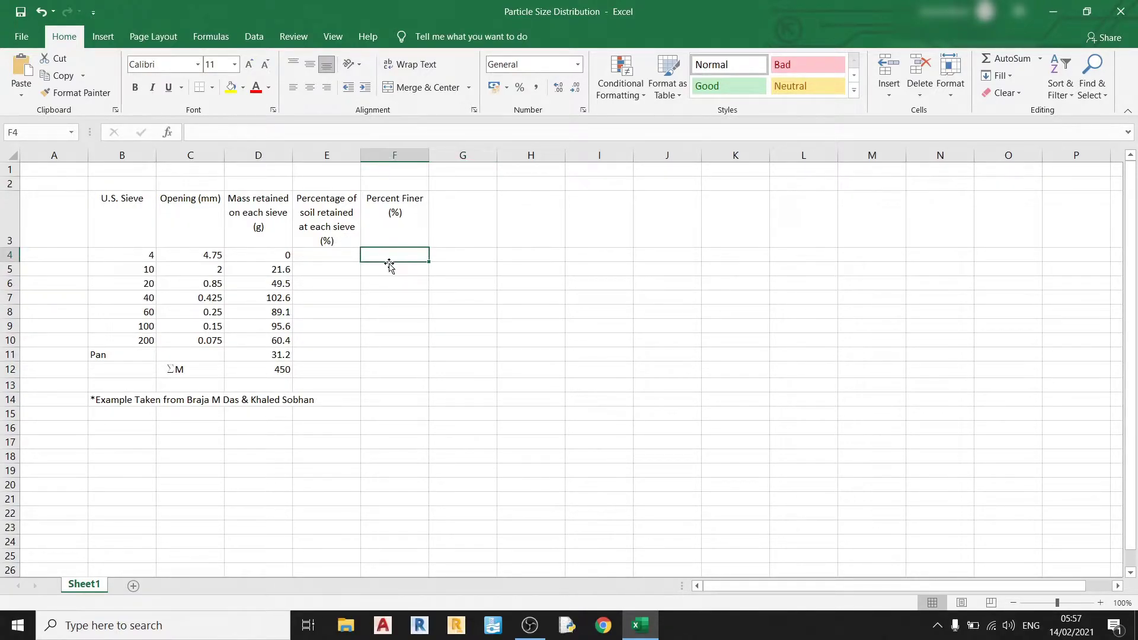
pyautogui.click(331, 254)
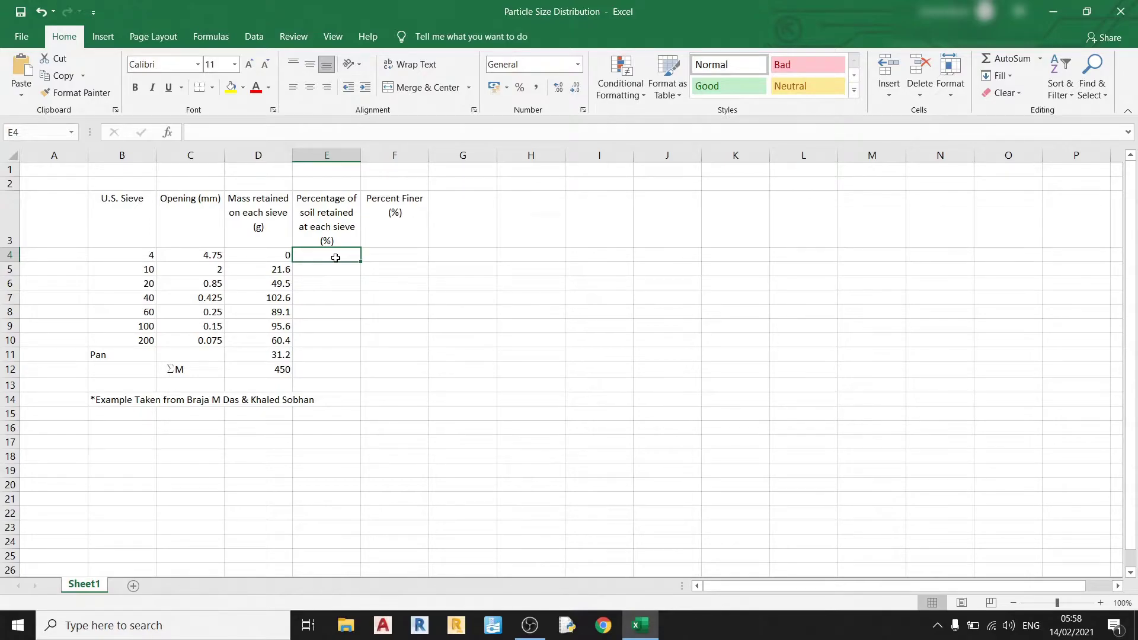
pyautogui.write('=')
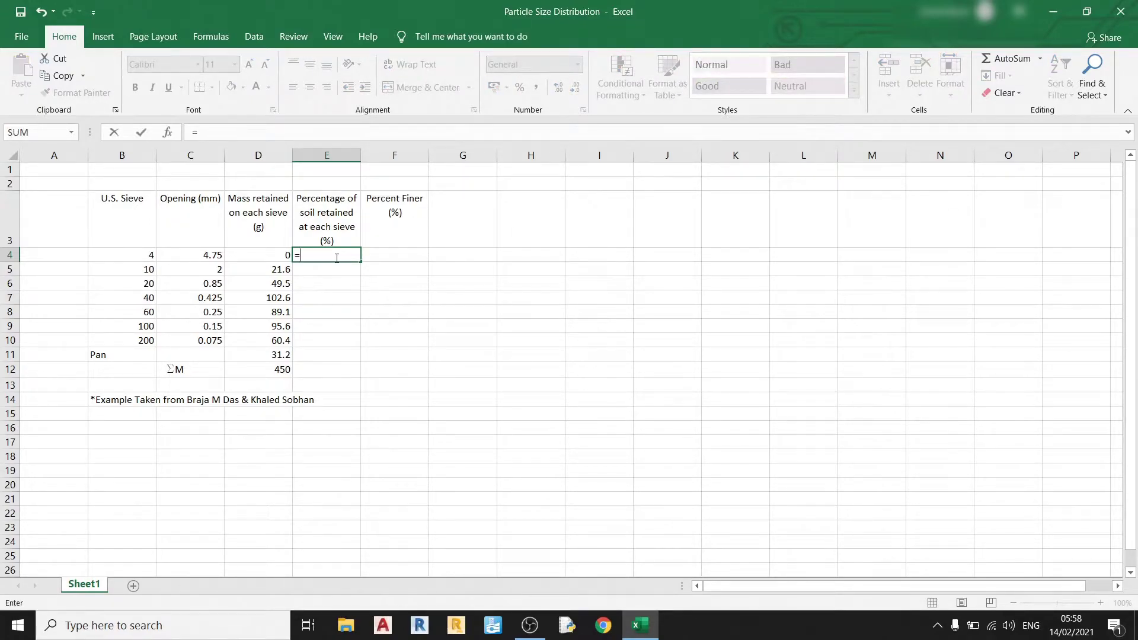
pyautogui.press('Left')
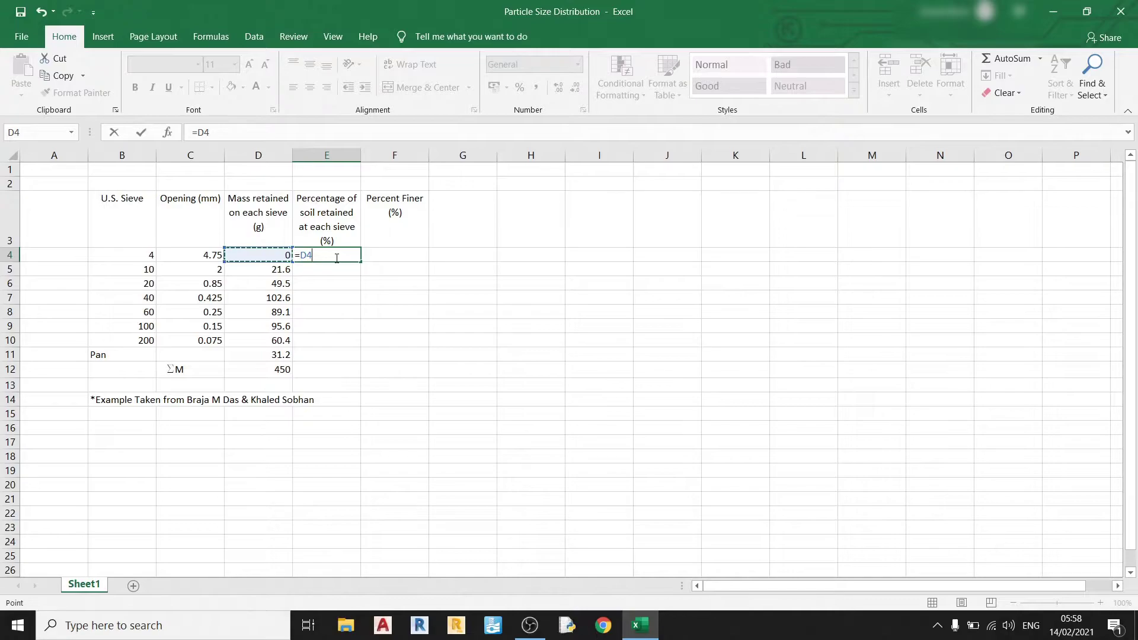
pyautogui.write('/')
pyautogui.click(283, 369)
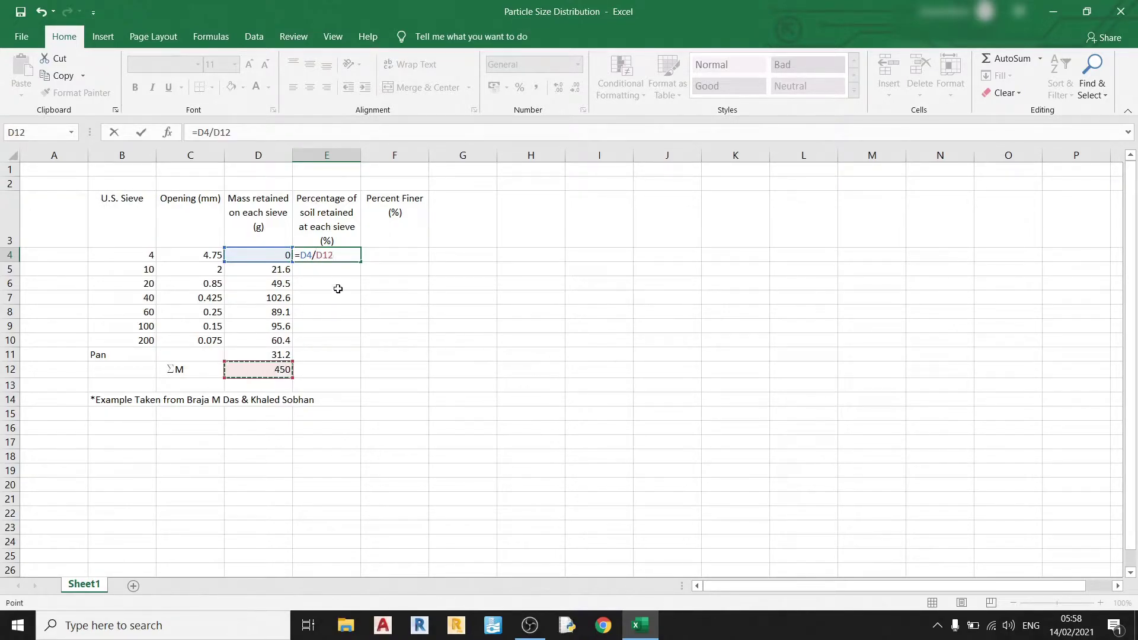
pyautogui.click(314, 255)
pyautogui.write('$')
pyautogui.click(329, 255)
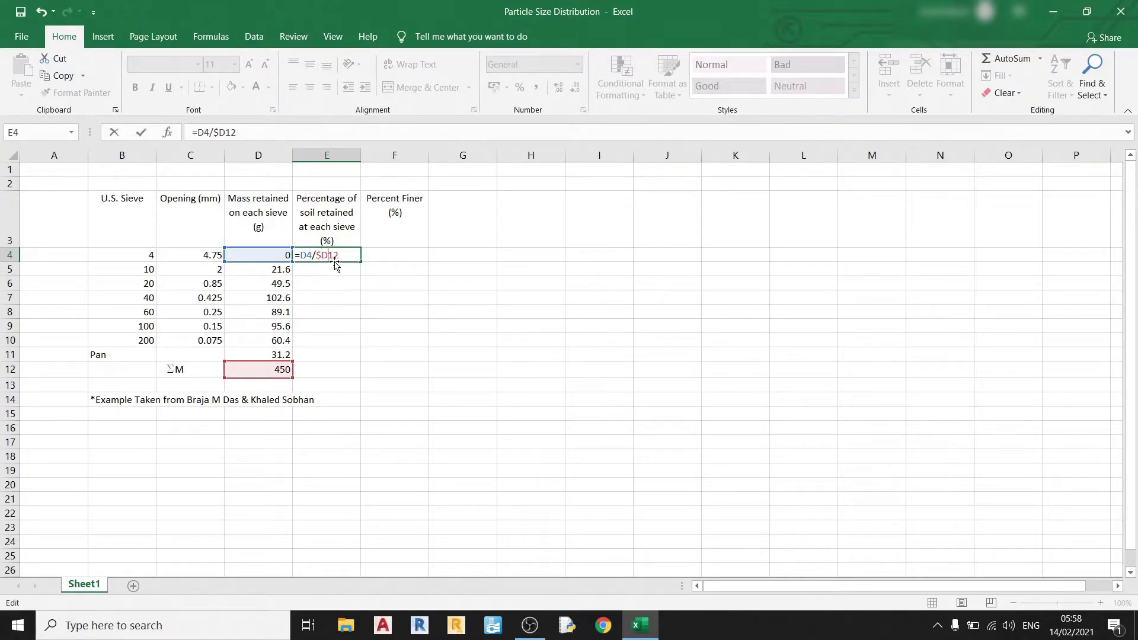
pyautogui.write('$')
pyautogui.write('(')
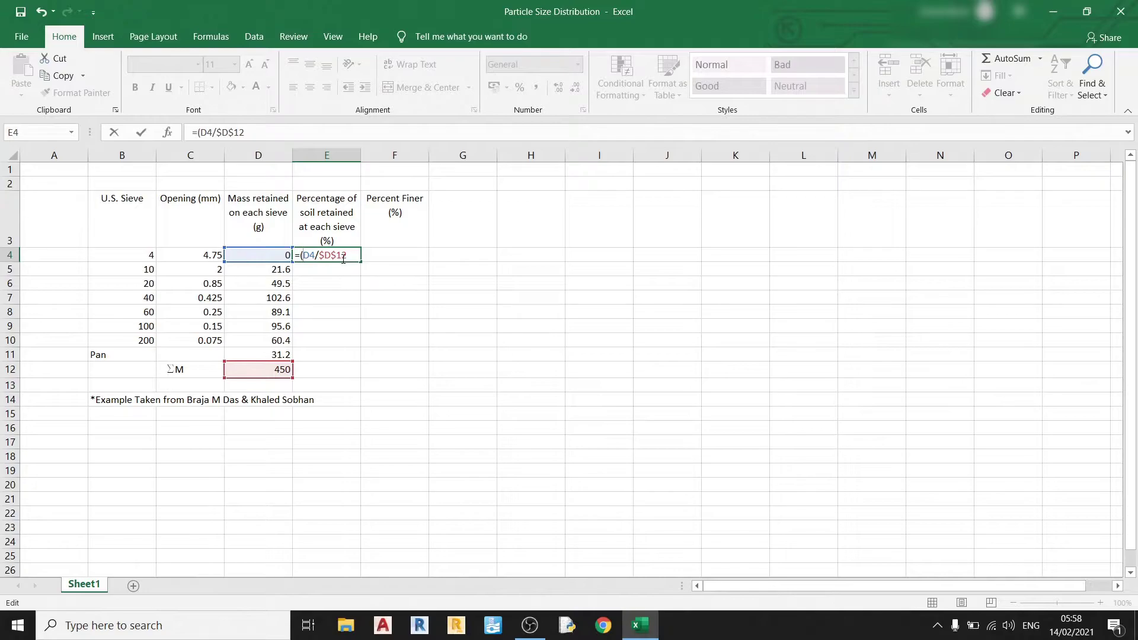
pyautogui.click(348, 256)
pyautogui.write(')*100')
pyautogui.press('Return')
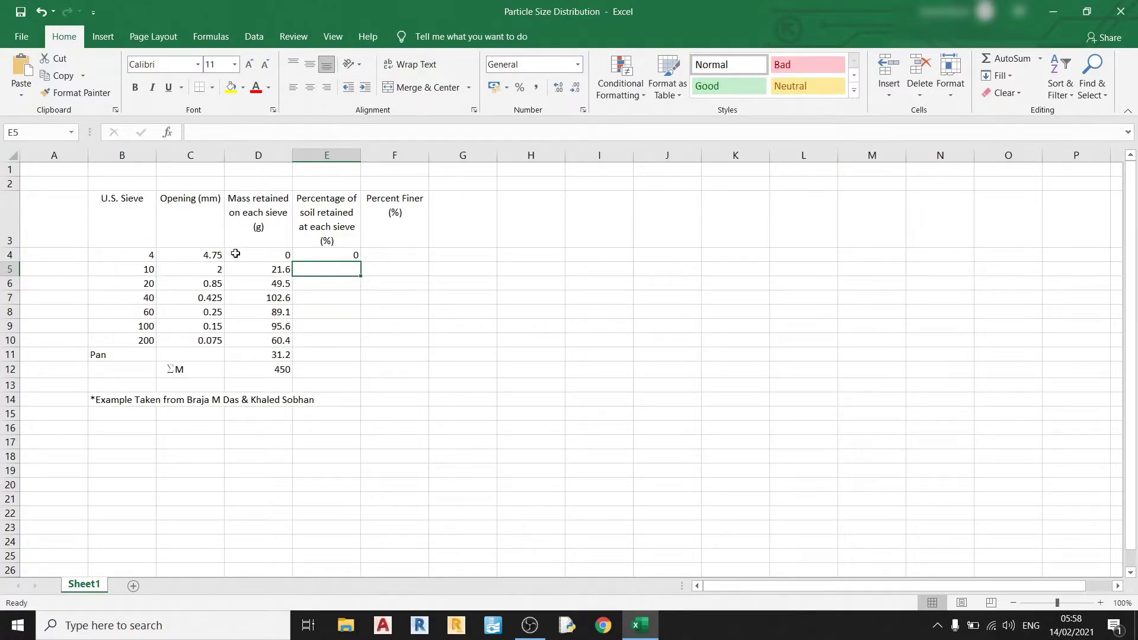
# Fill the E4 formula down to E11, giving values such as 4.8, 11 and 22.8
pyautogui.click(348, 256)
pyautogui.click(264, 256)
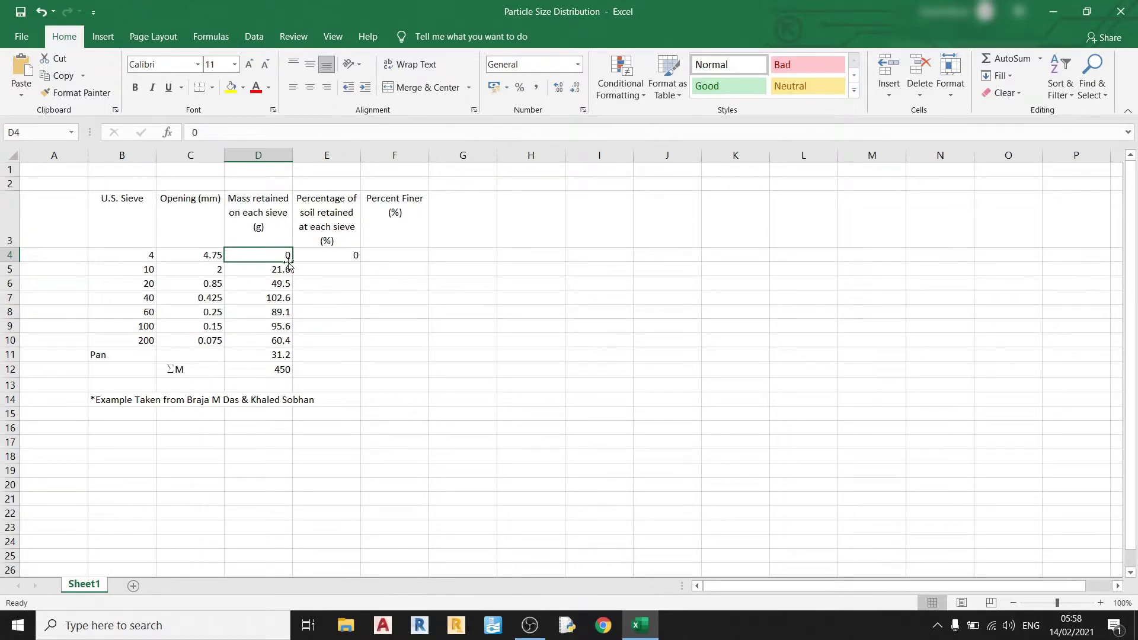
pyautogui.click(355, 258)
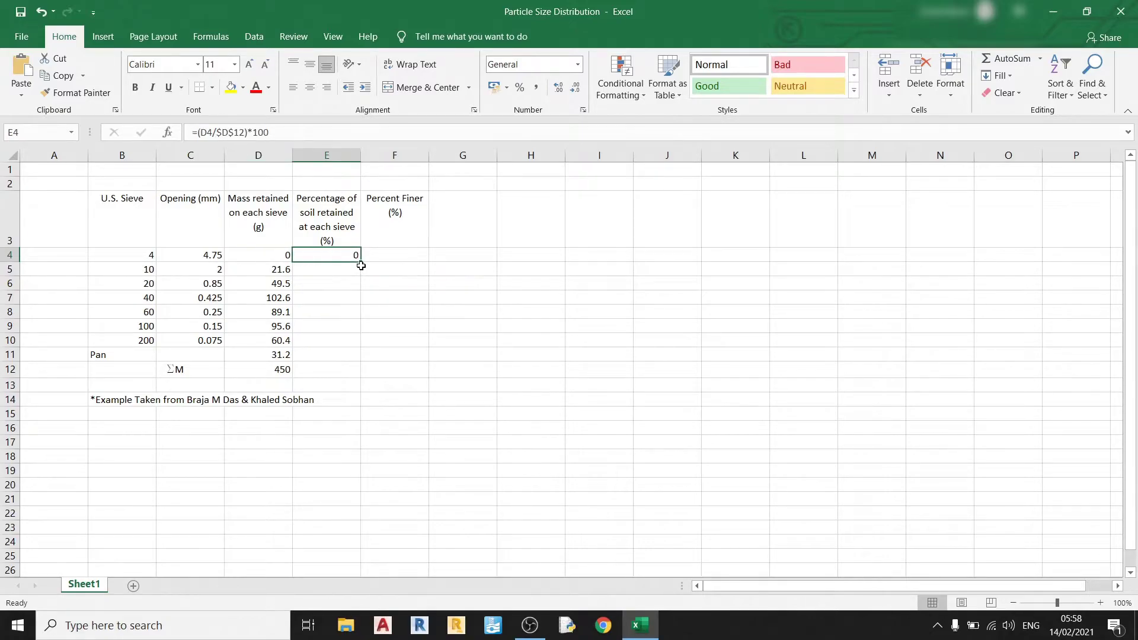
pyautogui.moveTo(360, 262); pyautogui.dragTo(347, 356)
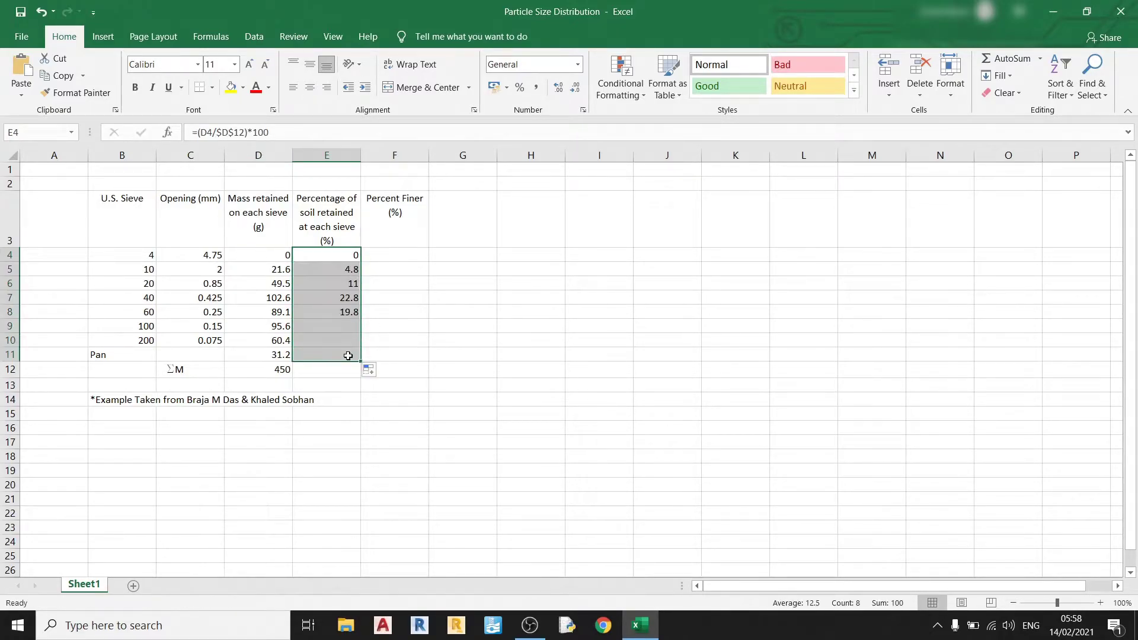
pyautogui.click(421, 310)
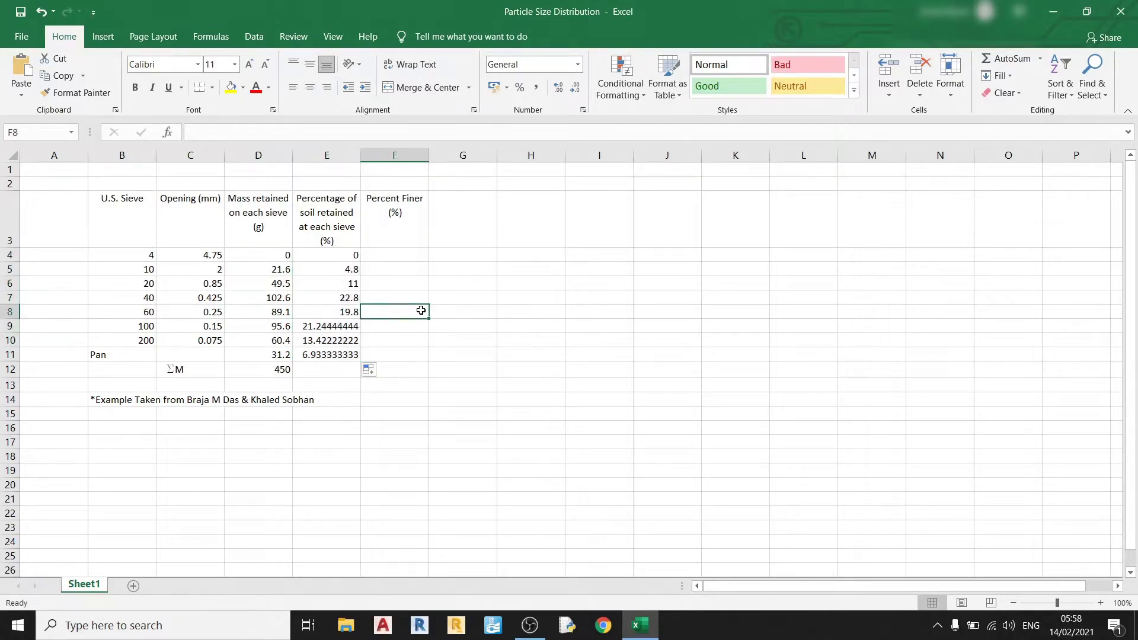
pyautogui.click(348, 270)
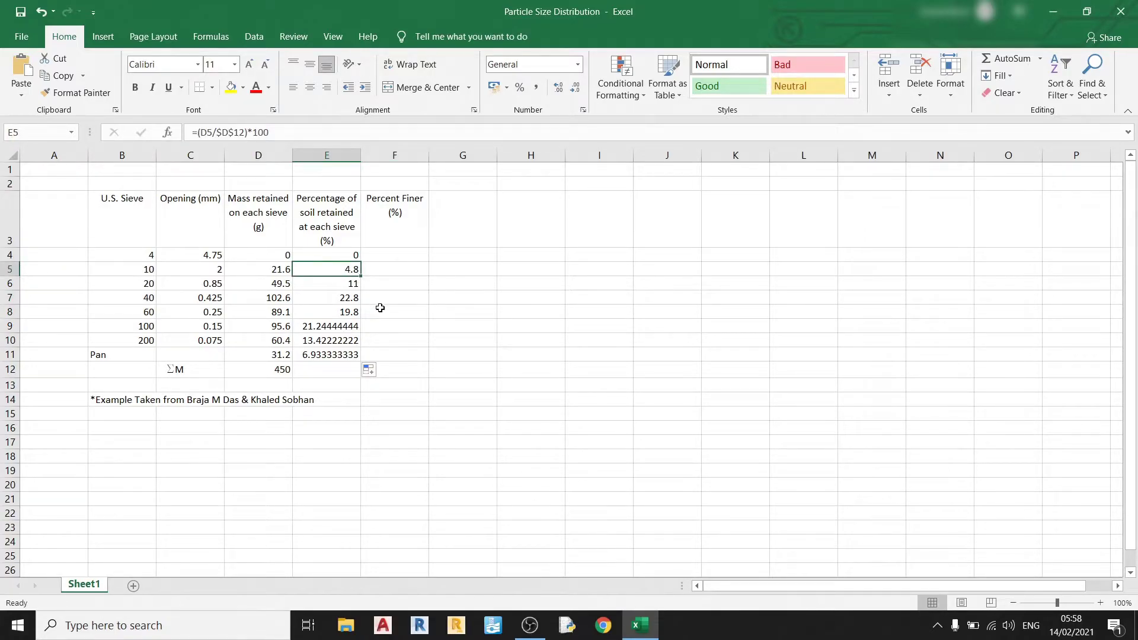
pyautogui.click(347, 285)
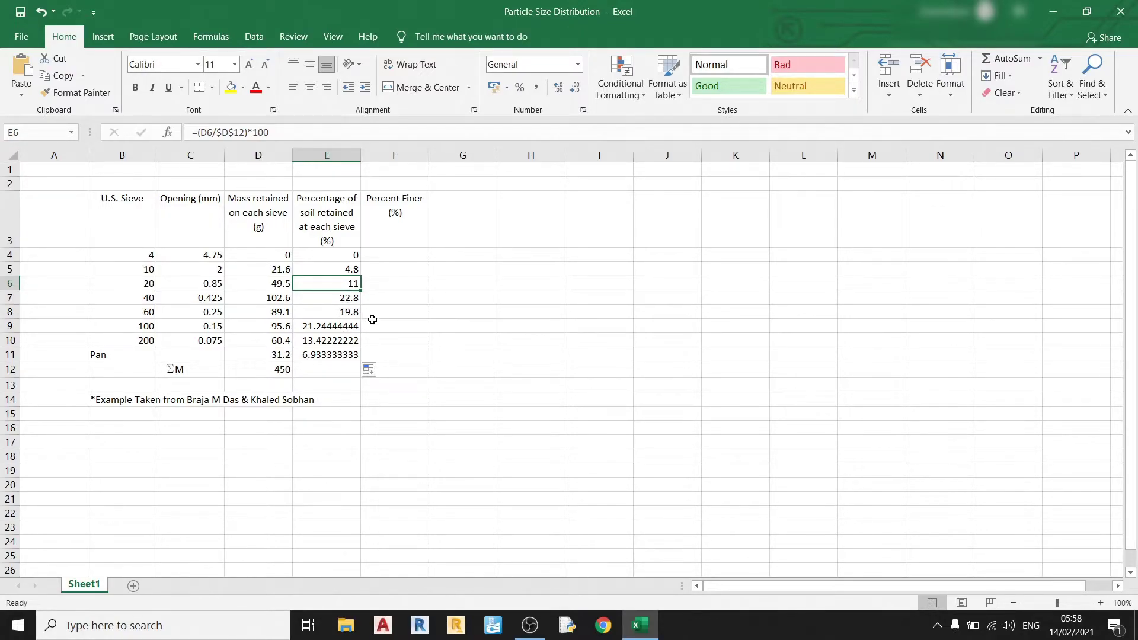
# Enter =100-E4 in F4 as the first Percent Finer value
pyautogui.click(387, 259)
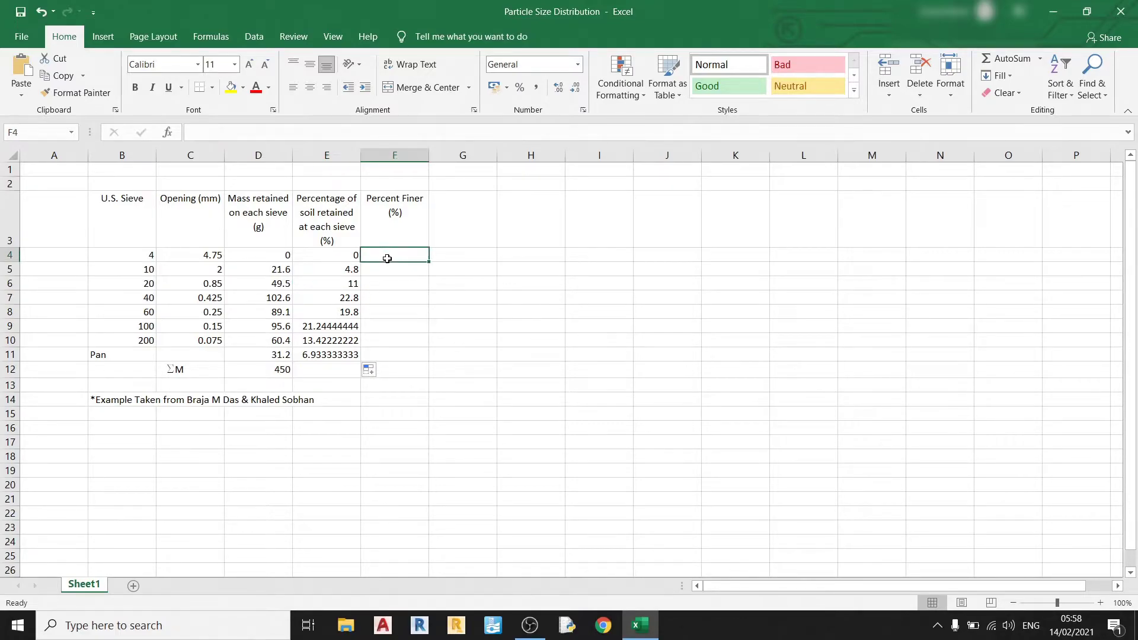
pyautogui.write('=100')
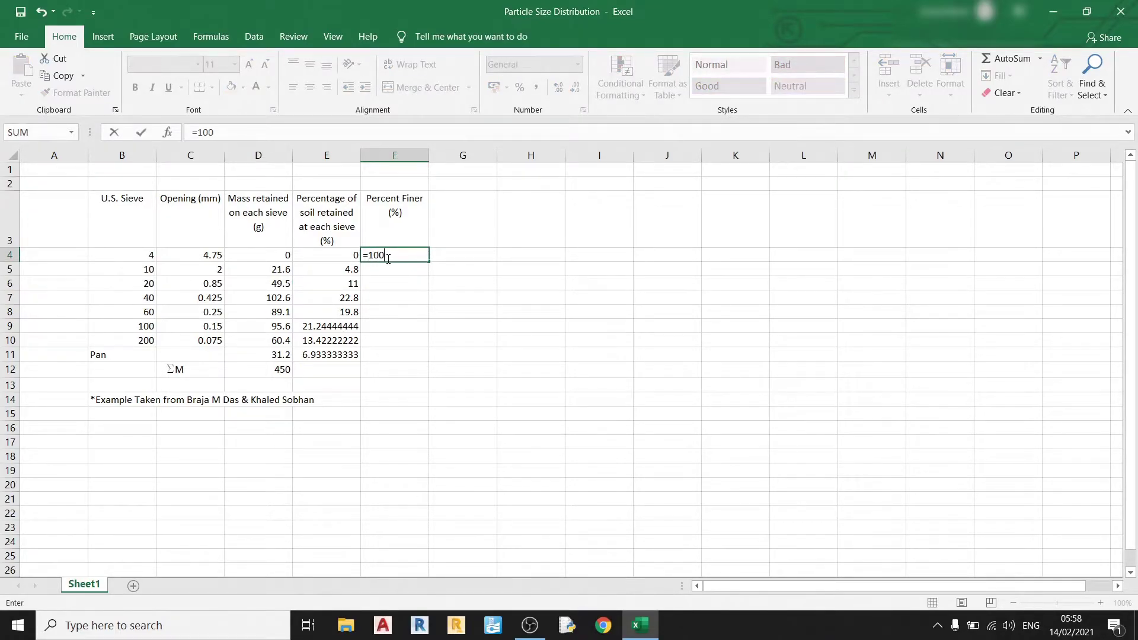
pyautogui.write('-')
pyautogui.press('Left')
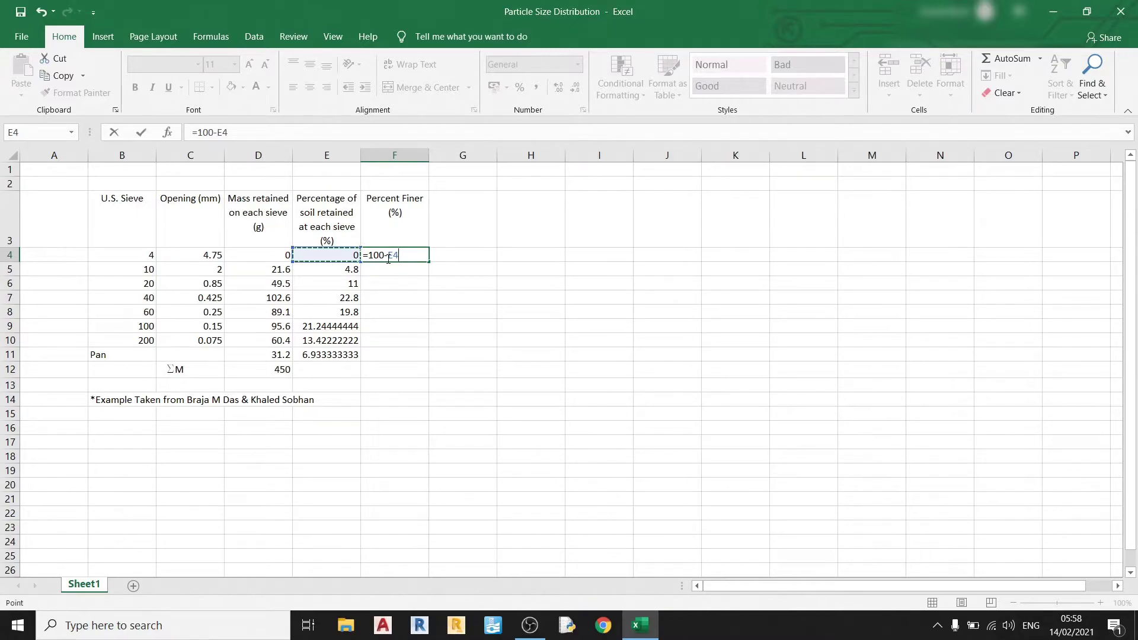
pyautogui.press('Return')
pyautogui.click(387, 259)
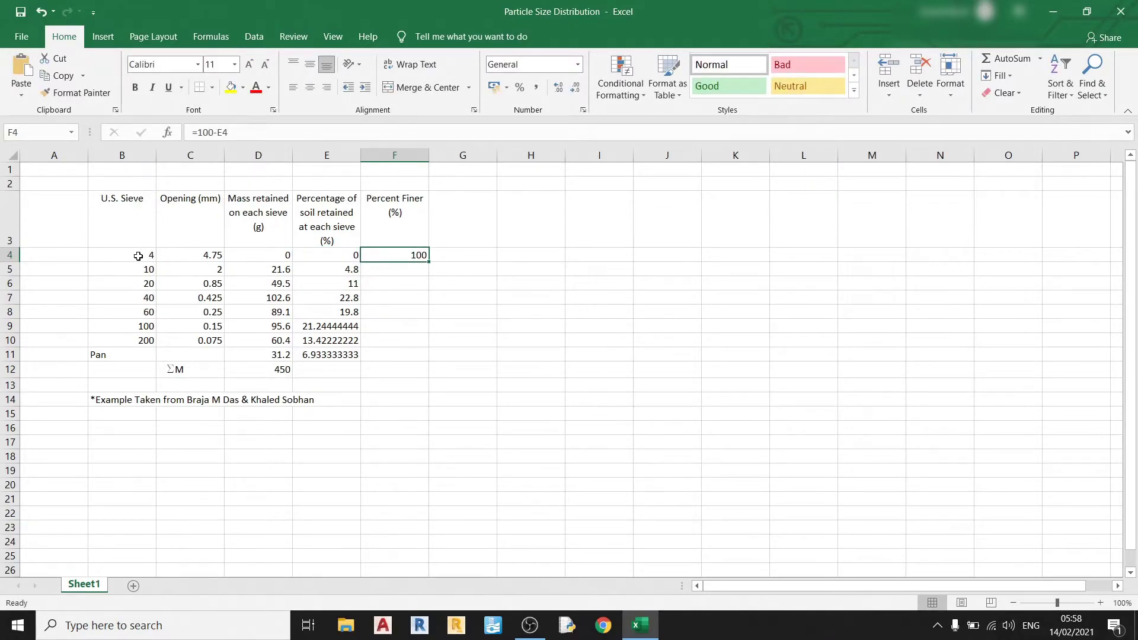
# Enter =F4-E5 in F5 and fill it down to F11, dropping through 95.2, 84.2, 61.4 to 0
pyautogui.click(389, 271)
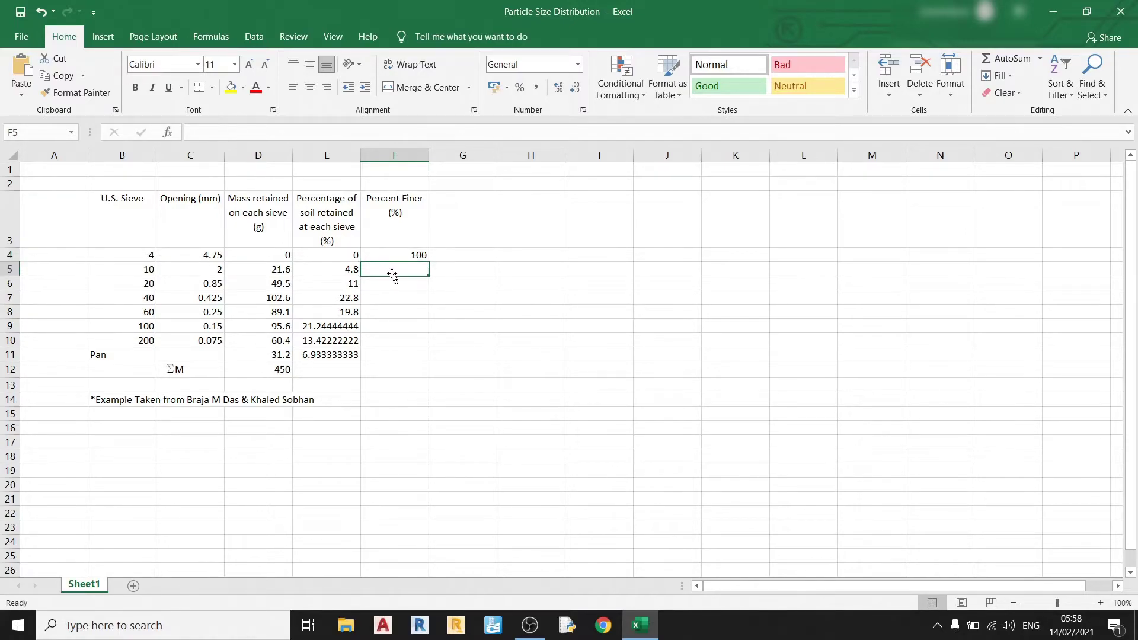
pyautogui.write('=')
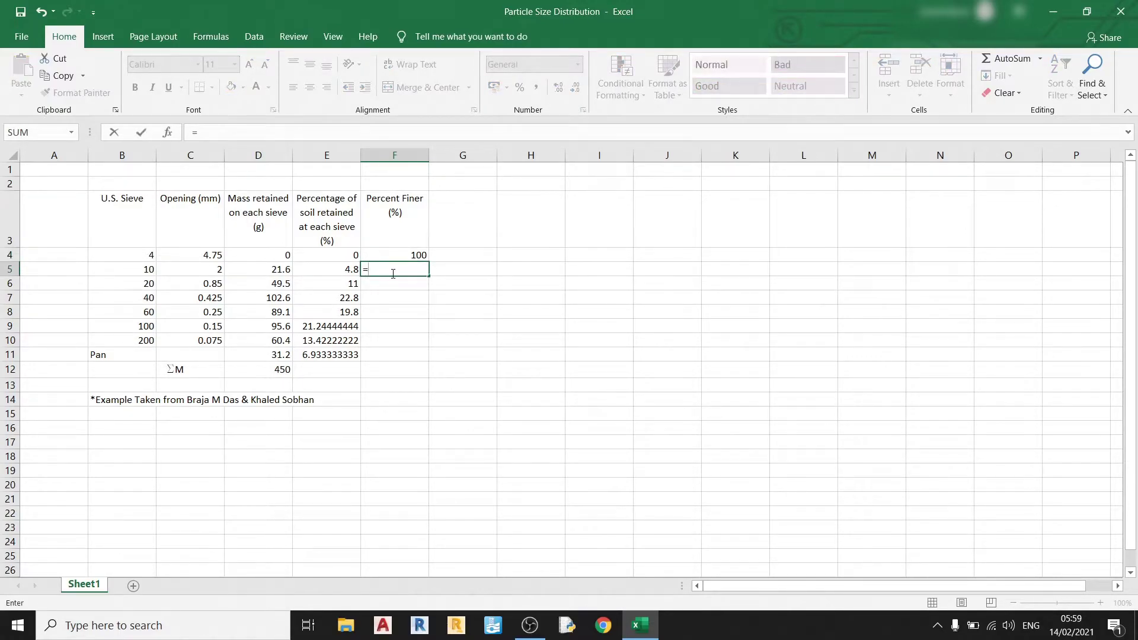
pyautogui.press('Up')
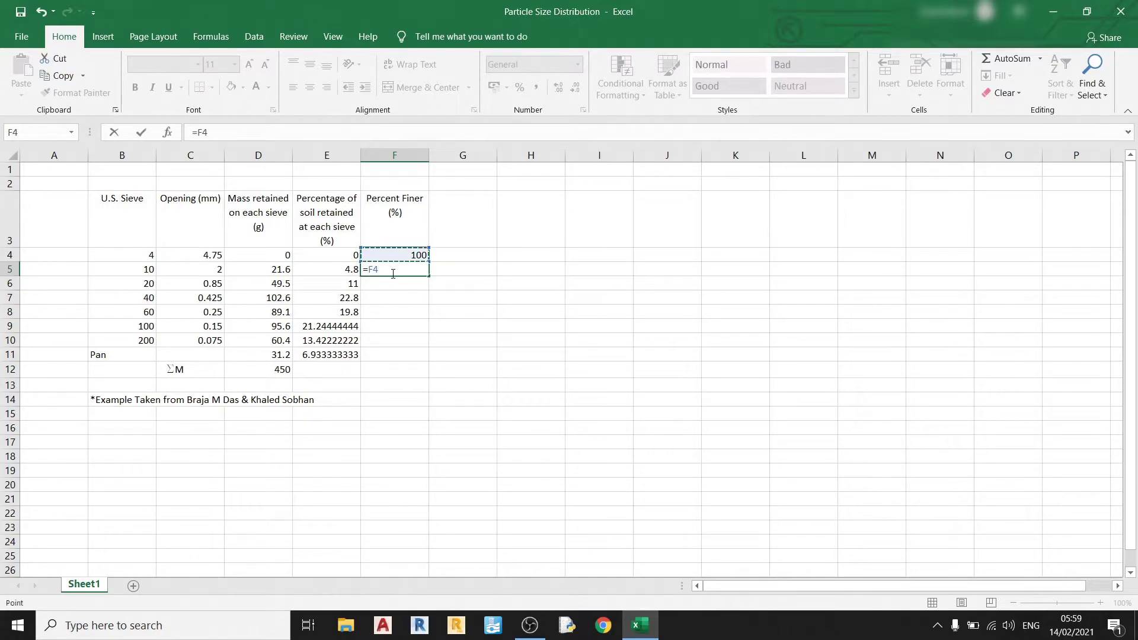
pyautogui.write('-')
pyautogui.press('Left')
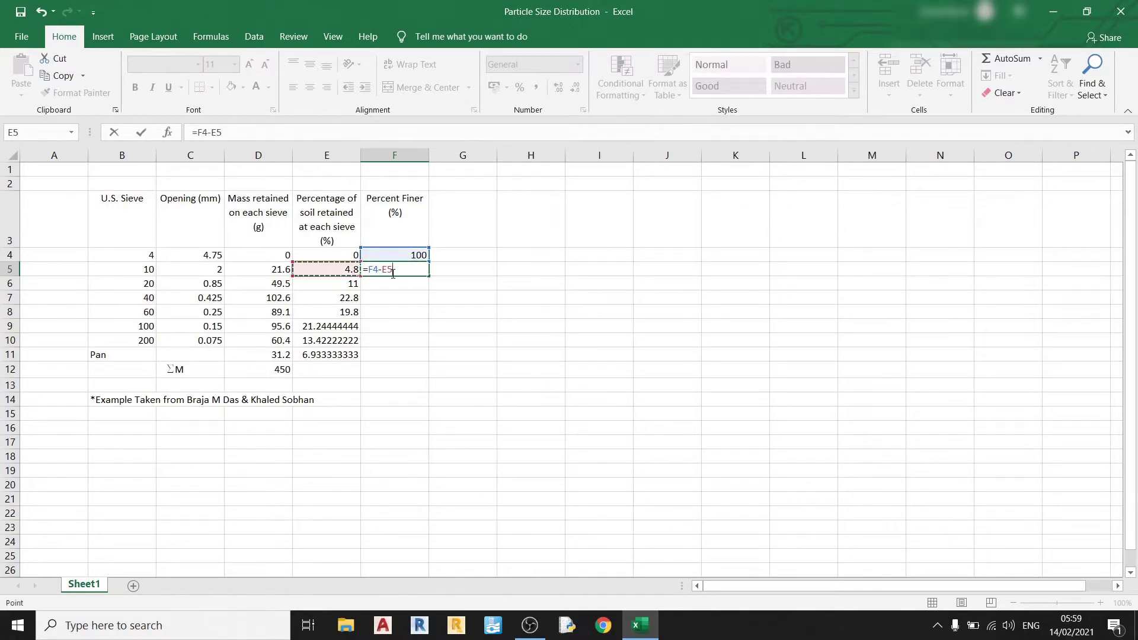
pyautogui.press('Return')
pyautogui.click(391, 274)
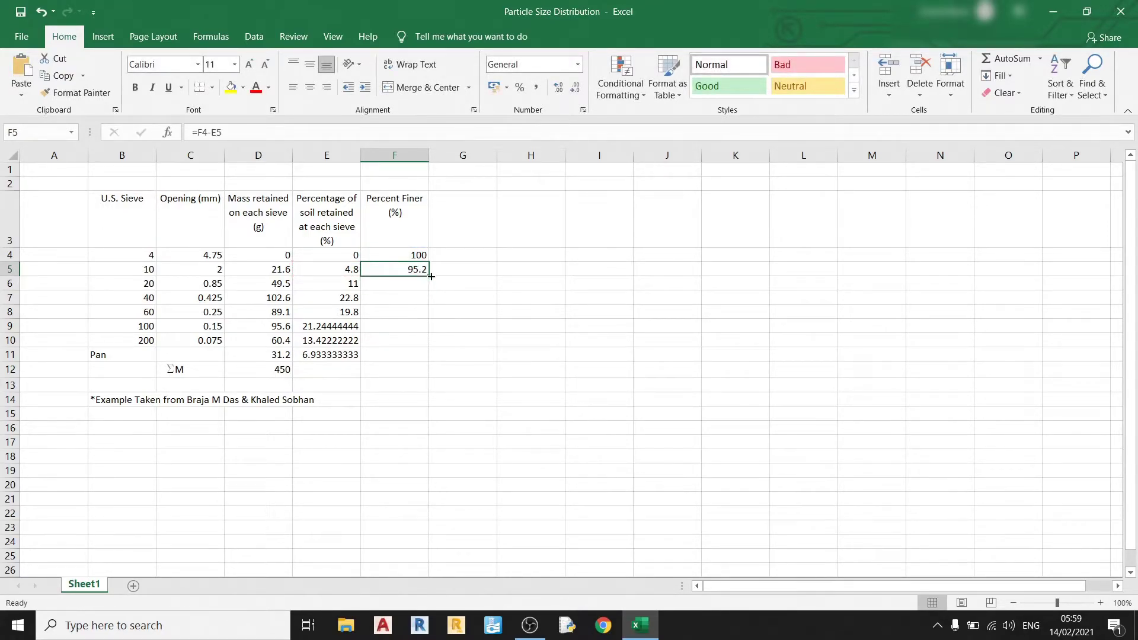
pyautogui.moveTo(428, 276); pyautogui.dragTo(412, 354)
pyautogui.click(475, 311)
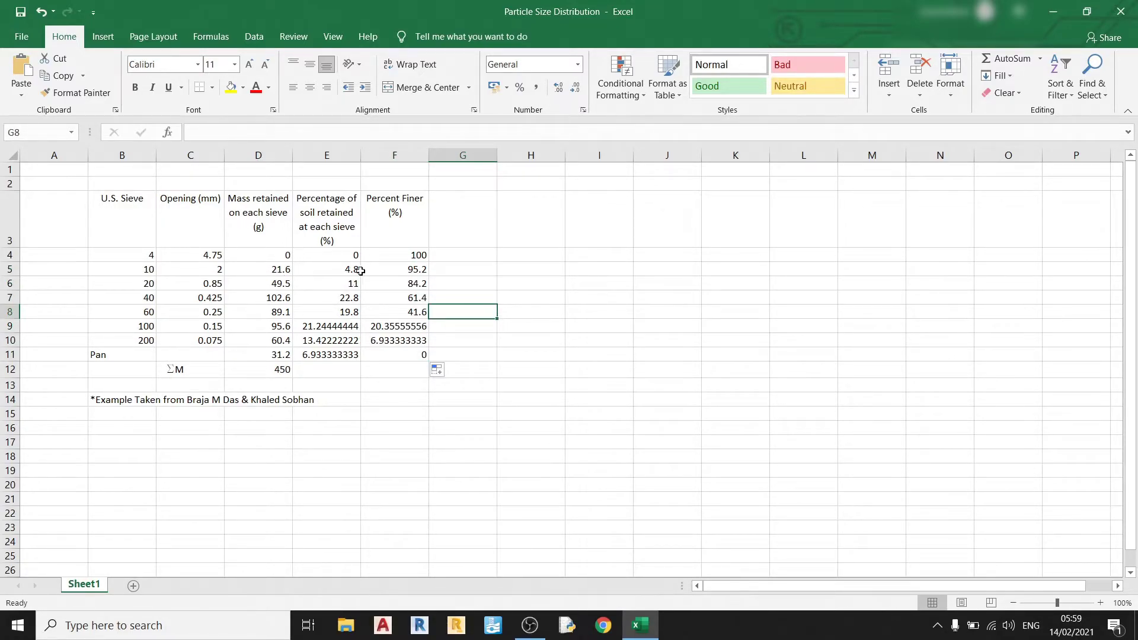
pyautogui.click(382, 269)
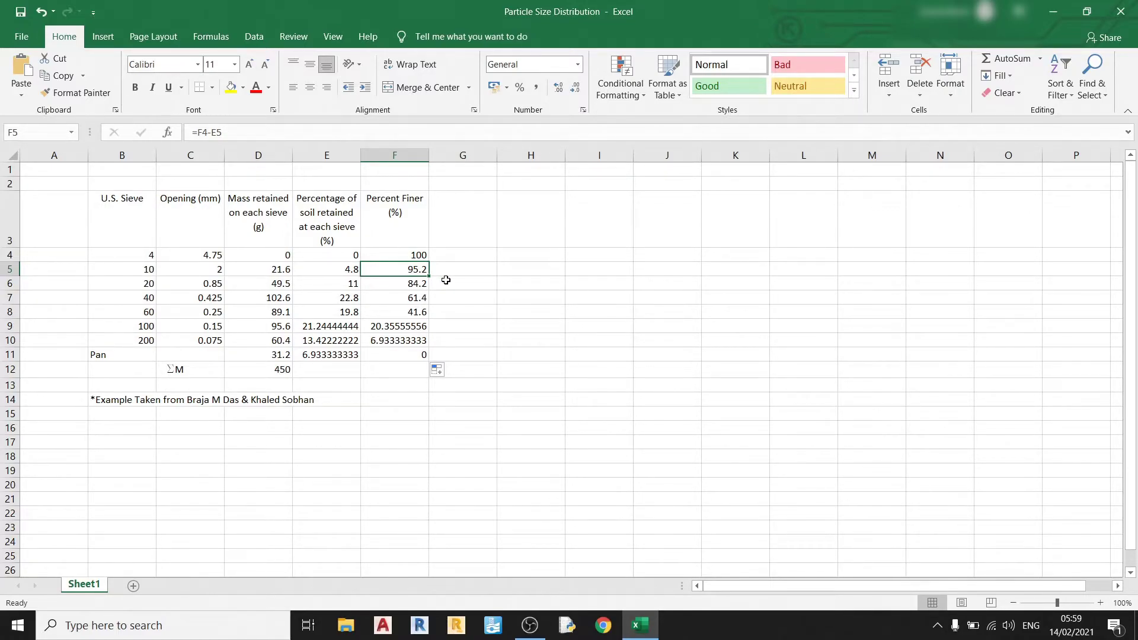
pyautogui.click(104, 269)
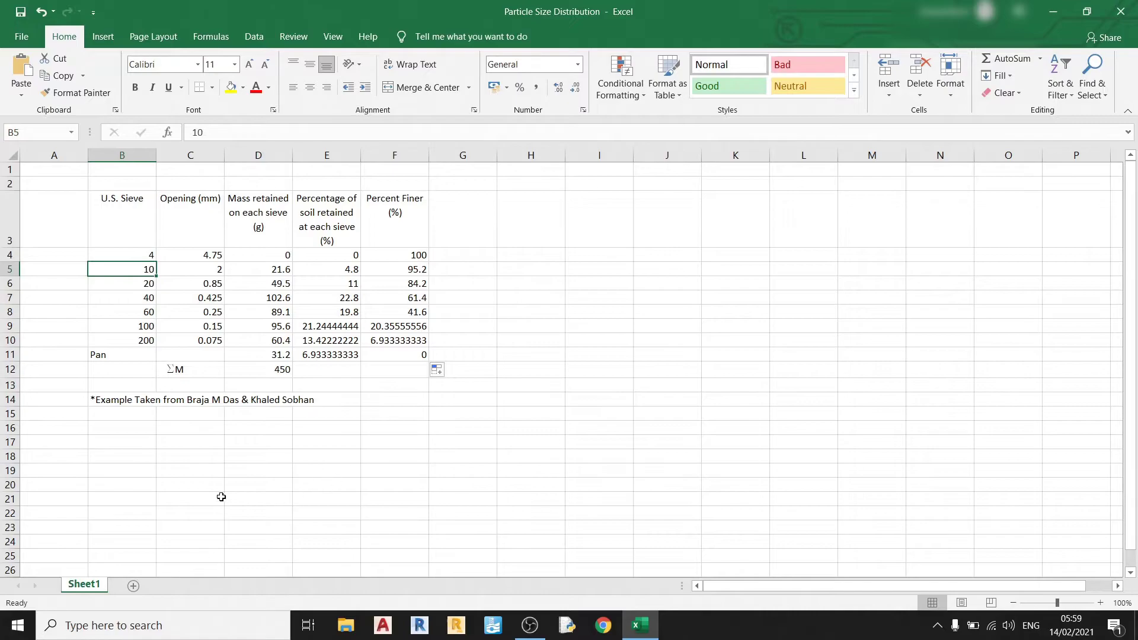
# Insert a blank plain scatter chart and move it below the table at B15
pyautogui.click(141, 417)
pyautogui.click(143, 428)
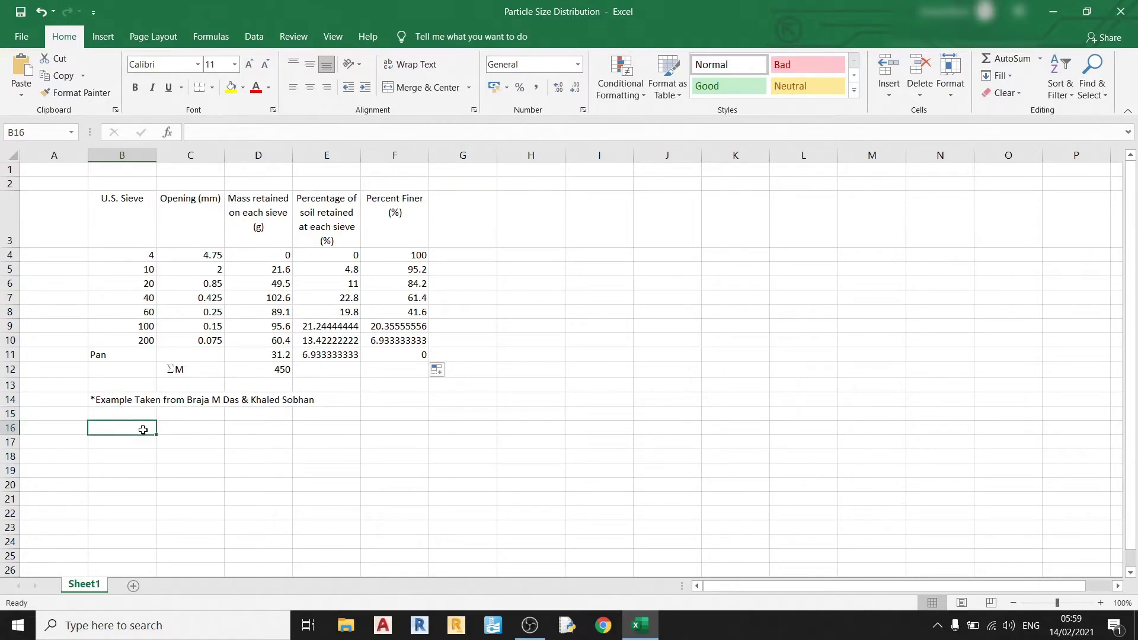
pyautogui.click(116, 40)
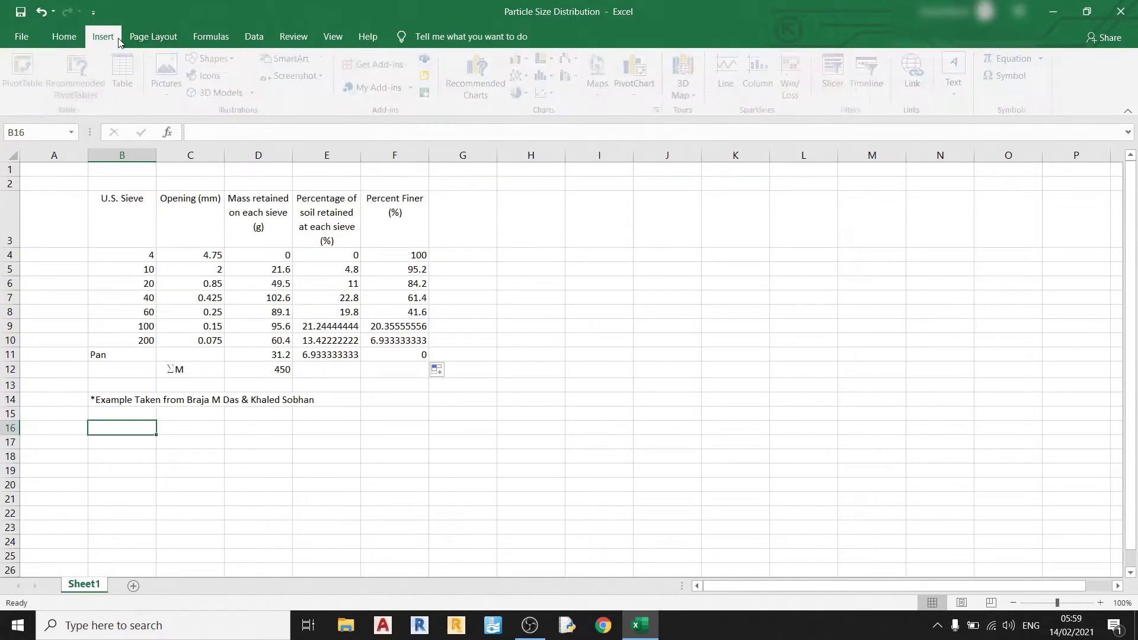
pyautogui.click(557, 93)
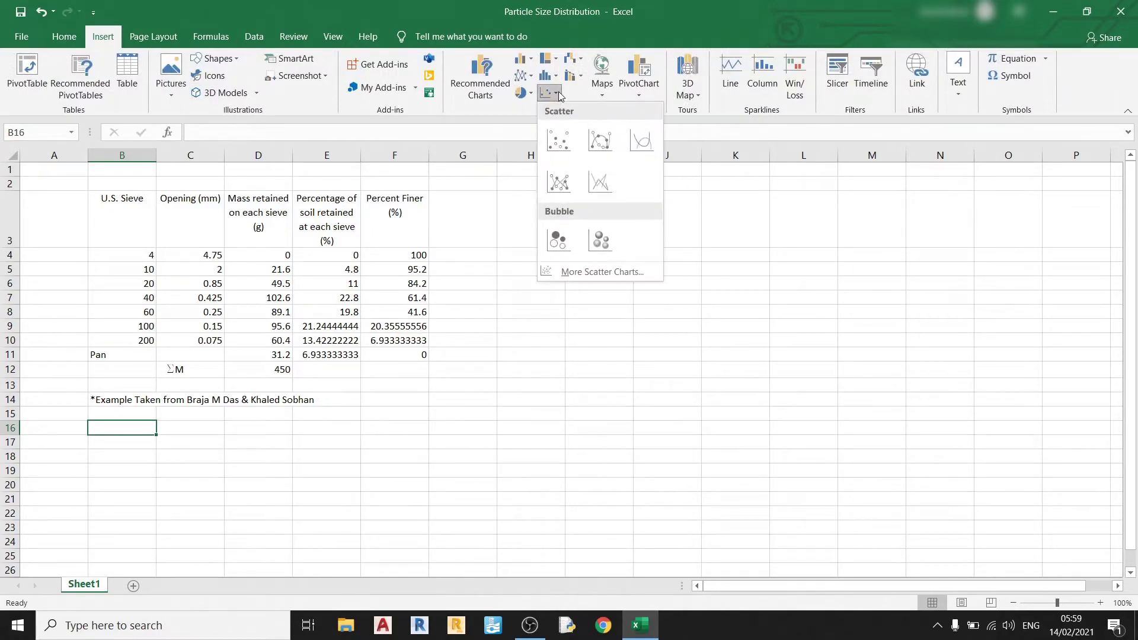
pyautogui.click(557, 144)
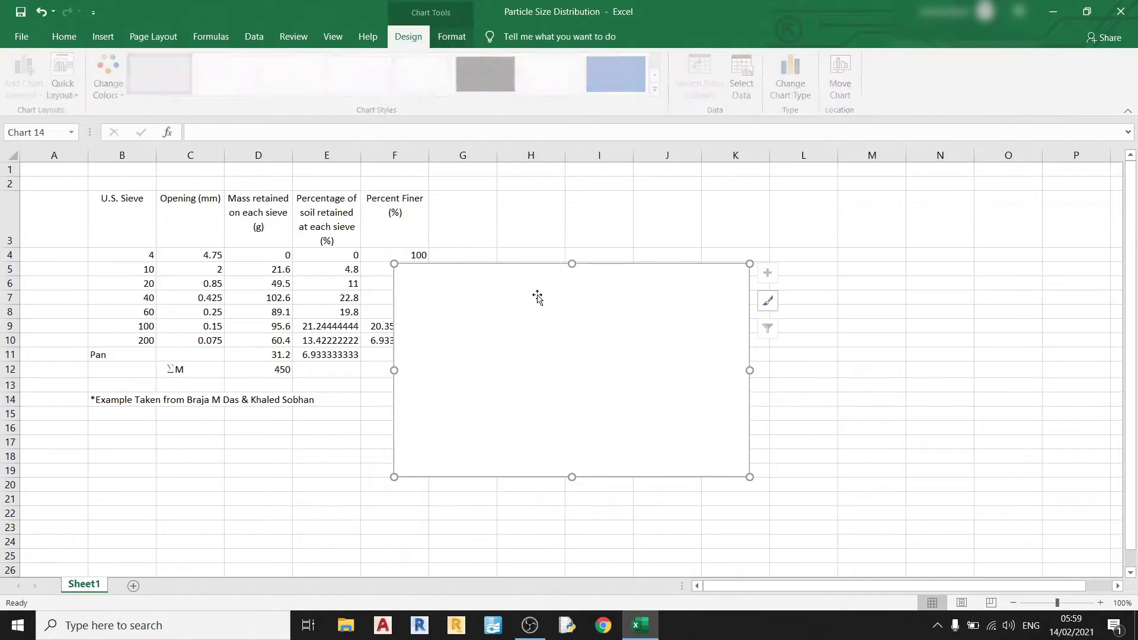
pyautogui.hotkey('ctrl', 'x')
pyautogui.click(172, 426)
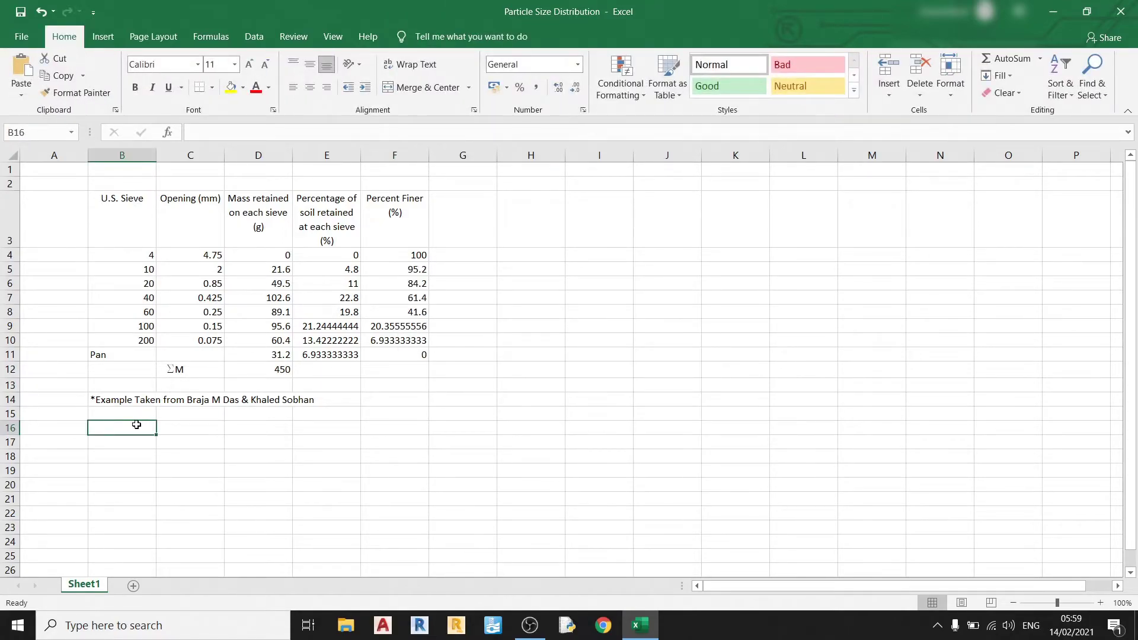
pyautogui.hotkey('ctrl', 'v')
pyautogui.scroll(-2, 194, 439)
# Add a series named Soil Particle Size Distribution Chart with X values C4:C10 and Y values F4:F10
pyautogui.rightClick(276, 363)
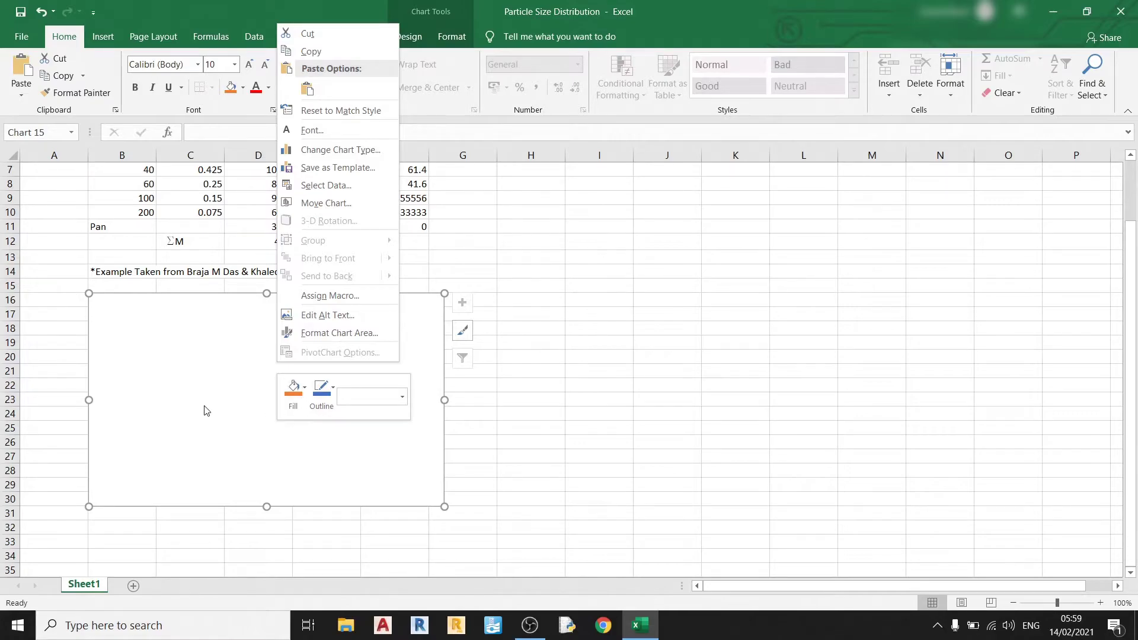
pyautogui.click(314, 186)
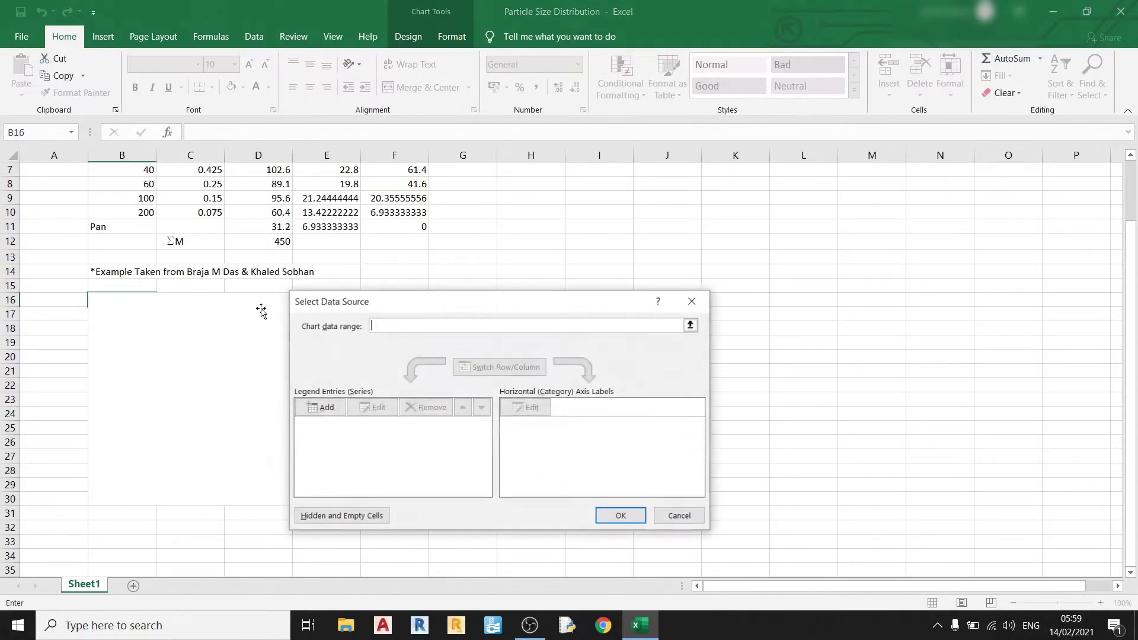
pyautogui.click(332, 407)
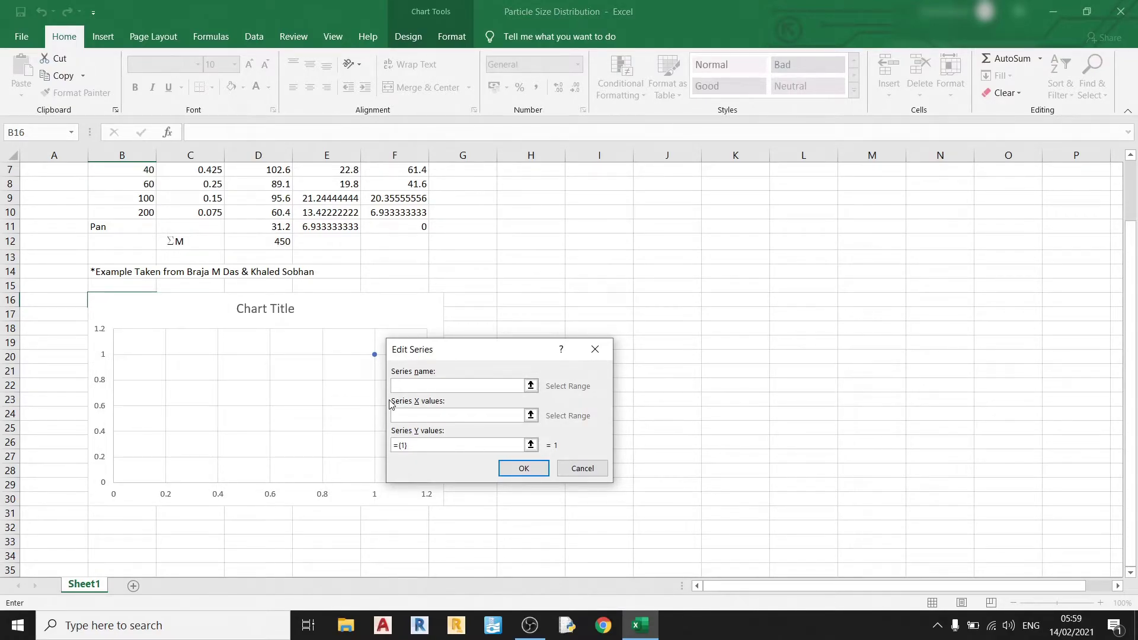
pyautogui.write('S')
pyautogui.click(406, 414)
pyautogui.scroll(2, 184, 408)
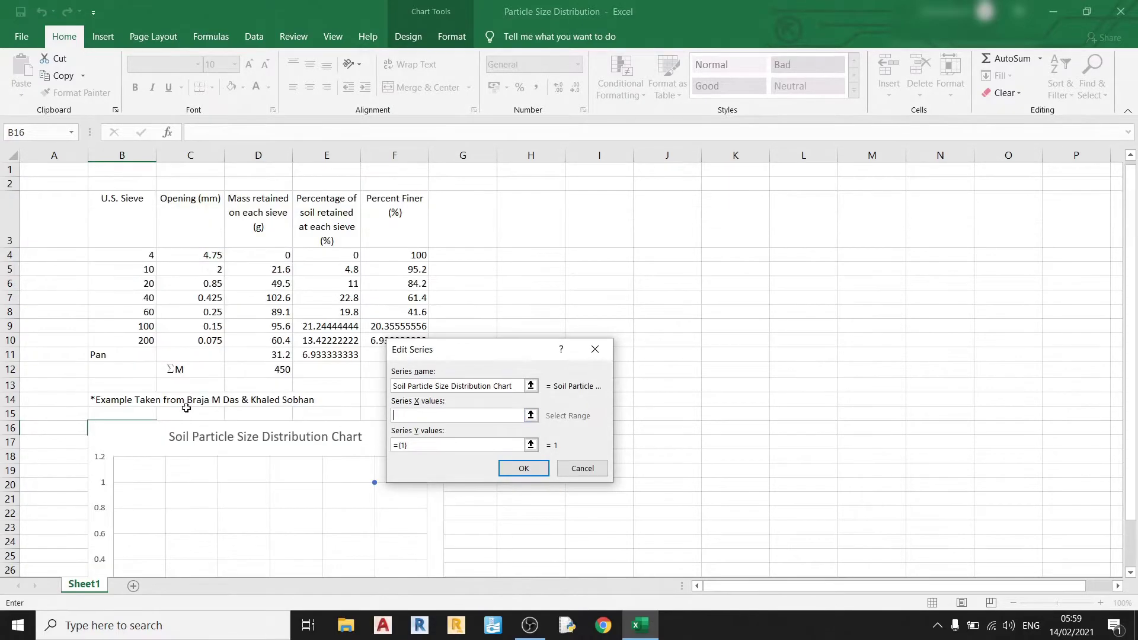
pyautogui.moveTo(211, 255); pyautogui.dragTo(205, 340)
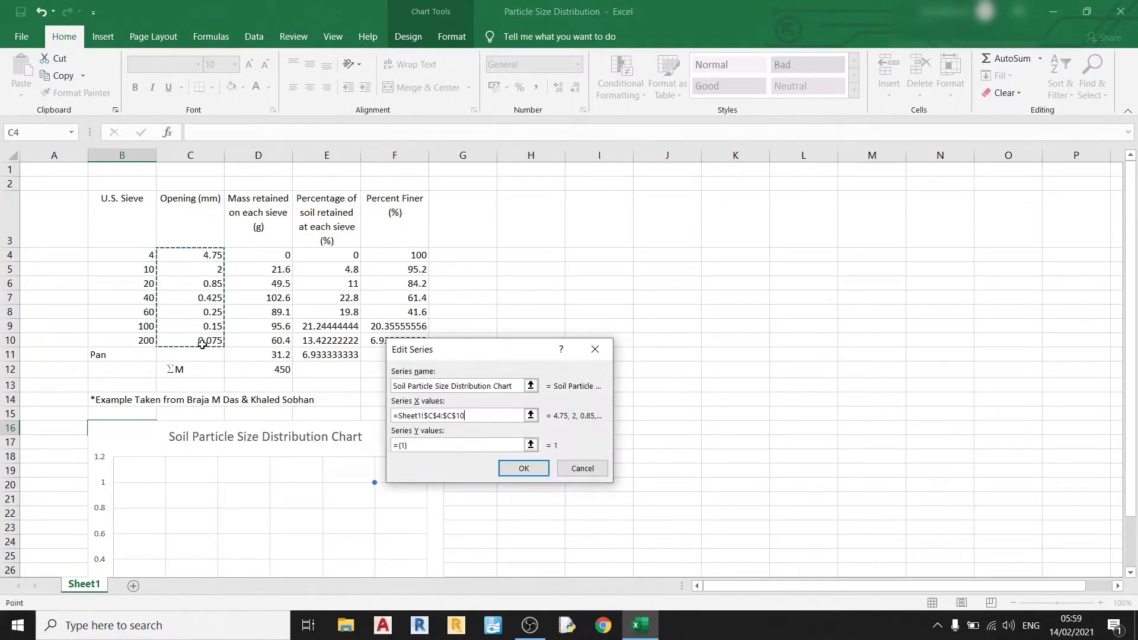
pyautogui.press('Tab')
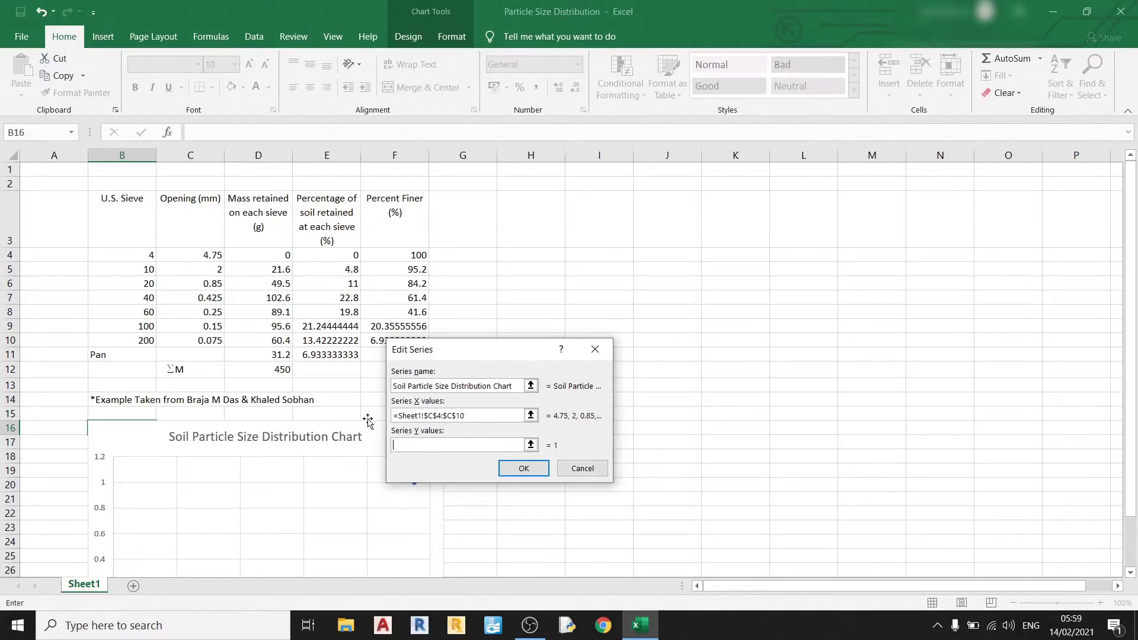
pyautogui.moveTo(422, 255); pyautogui.dragTo(395, 340)
pyautogui.click(525, 469)
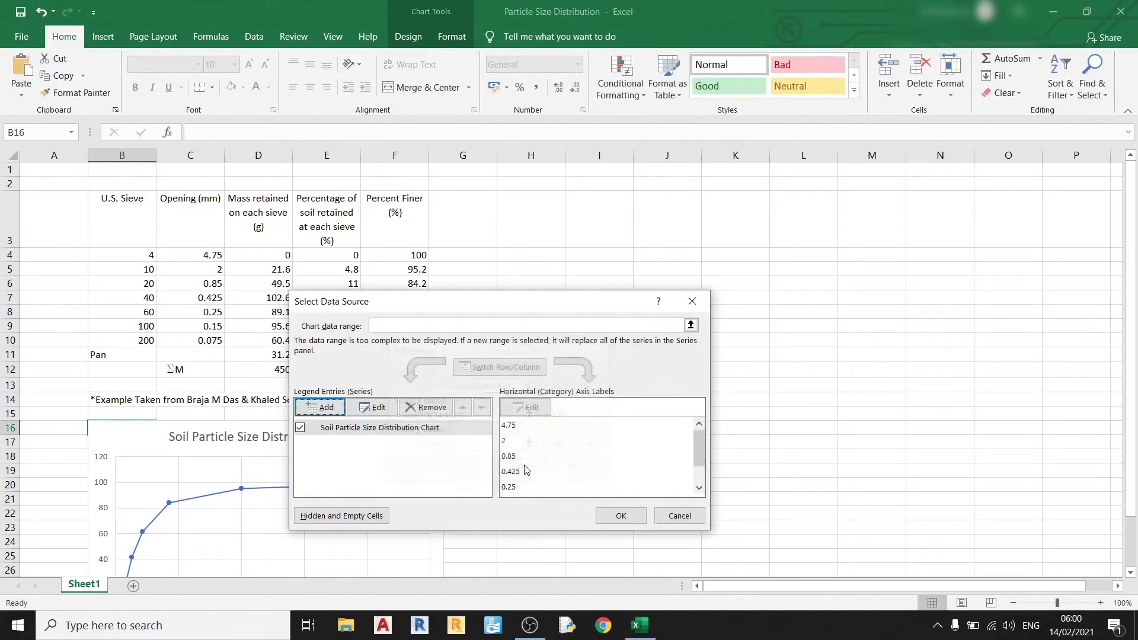
pyautogui.click(627, 517)
pyautogui.scroll(-2, 533, 516)
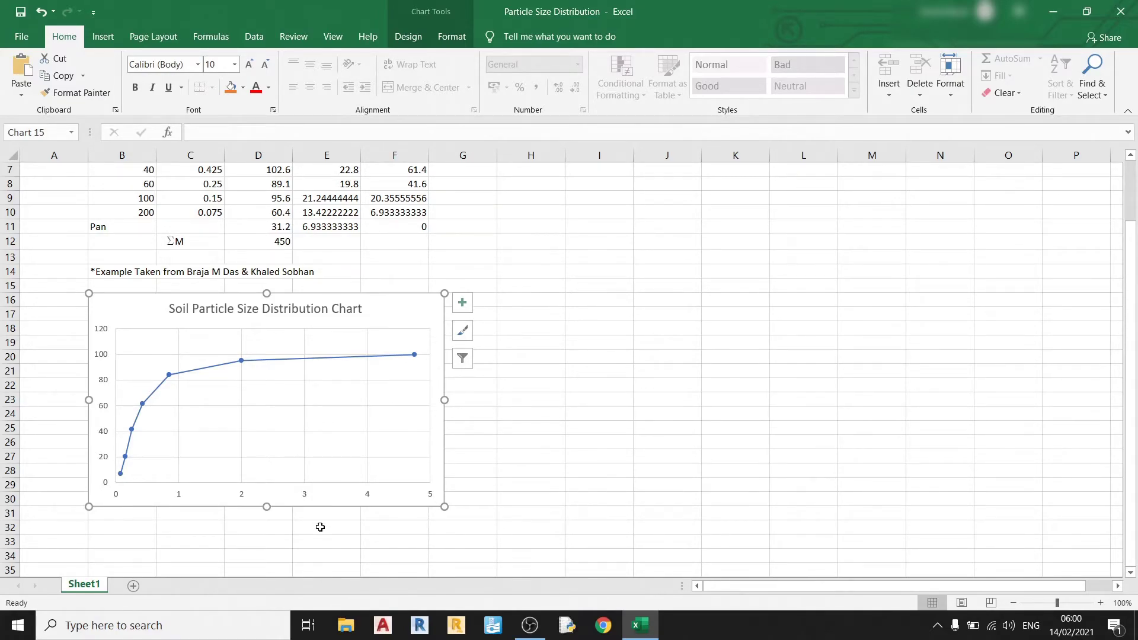
# Give the horizontal axis a logarithmic scale with values in reverse order
pyautogui.click(321, 524)
pyautogui.click(306, 501)
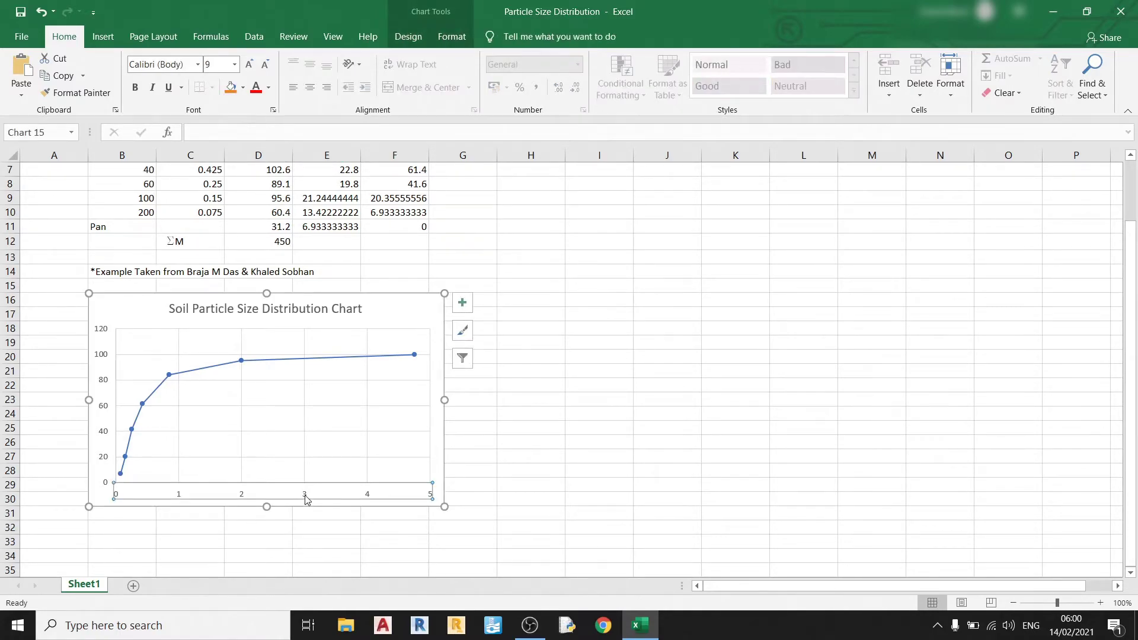
pyautogui.rightClick(307, 496)
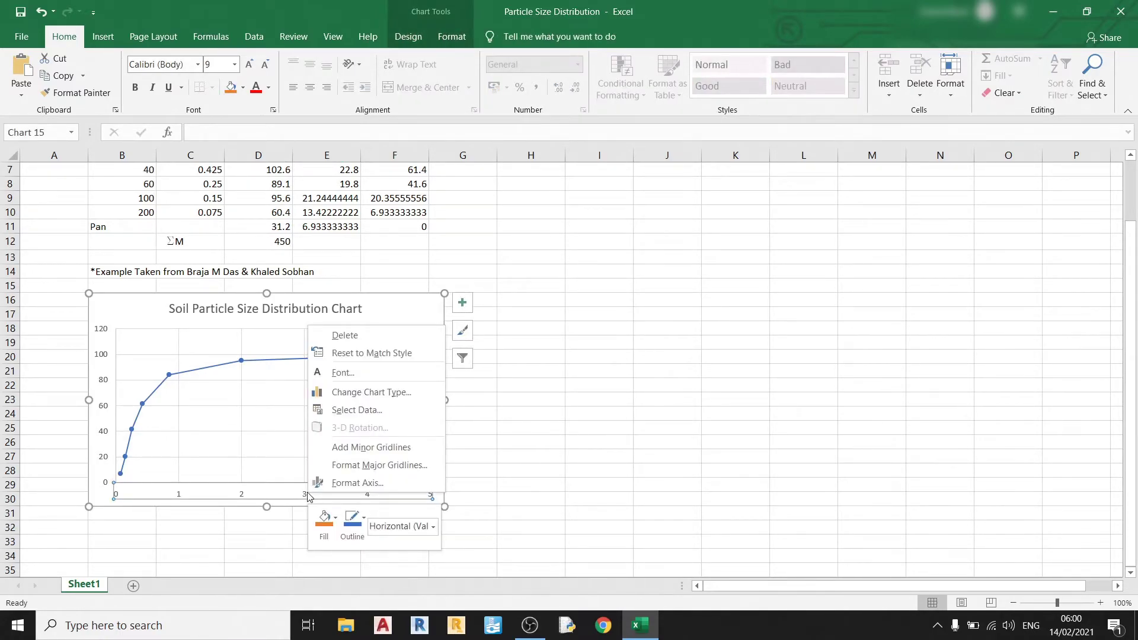
pyautogui.click(329, 484)
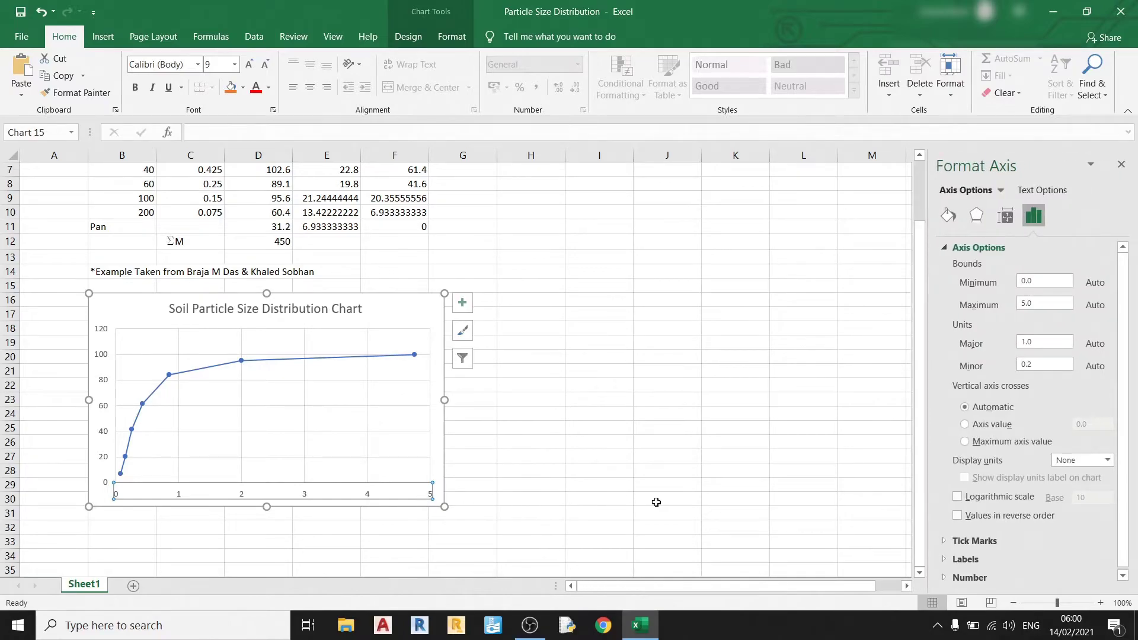
pyautogui.click(1007, 498)
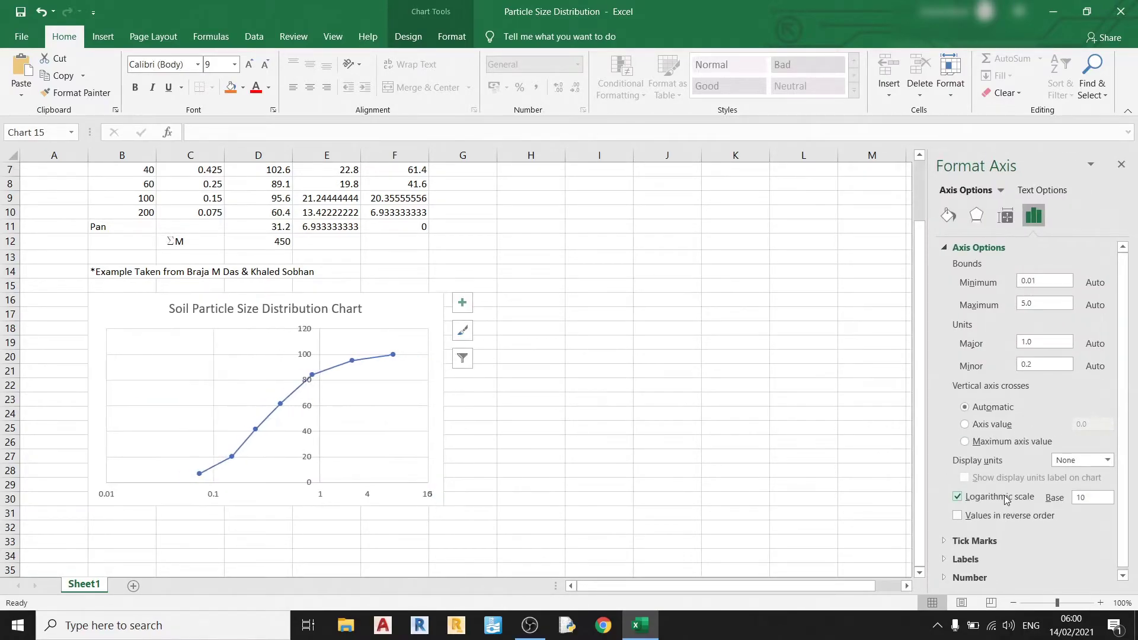
pyautogui.click(1050, 521)
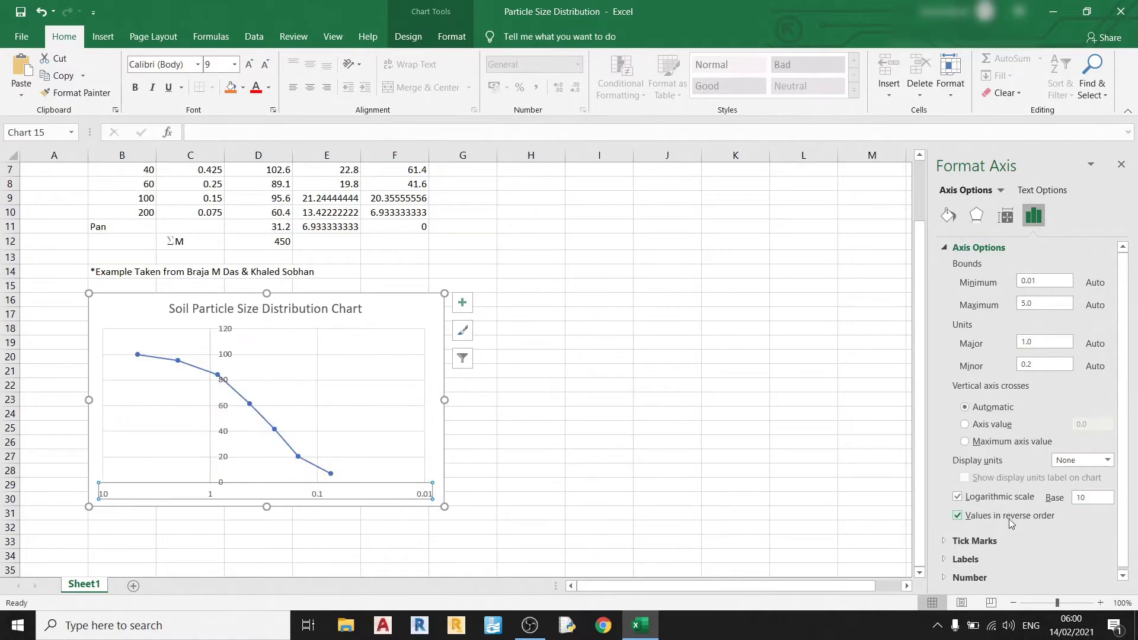
# Cap the vertical axis maximum at 100 and set its label position to High
pyautogui.click(231, 358)
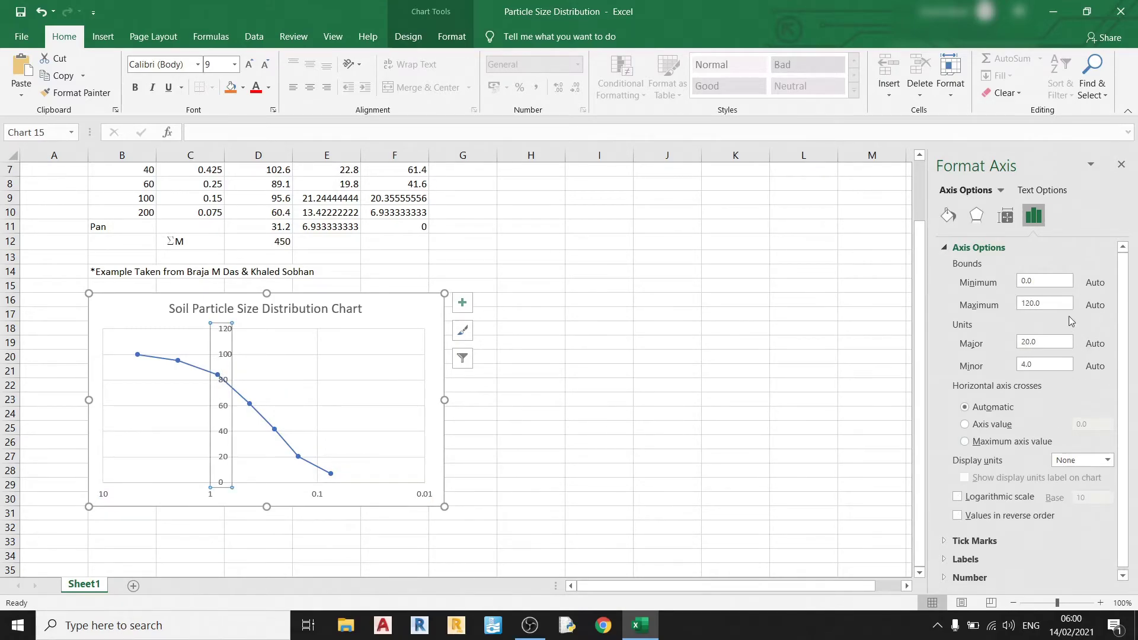
pyautogui.moveTo(1063, 304); pyautogui.dragTo(1015, 305)
pyautogui.write('100')
pyautogui.press('Return')
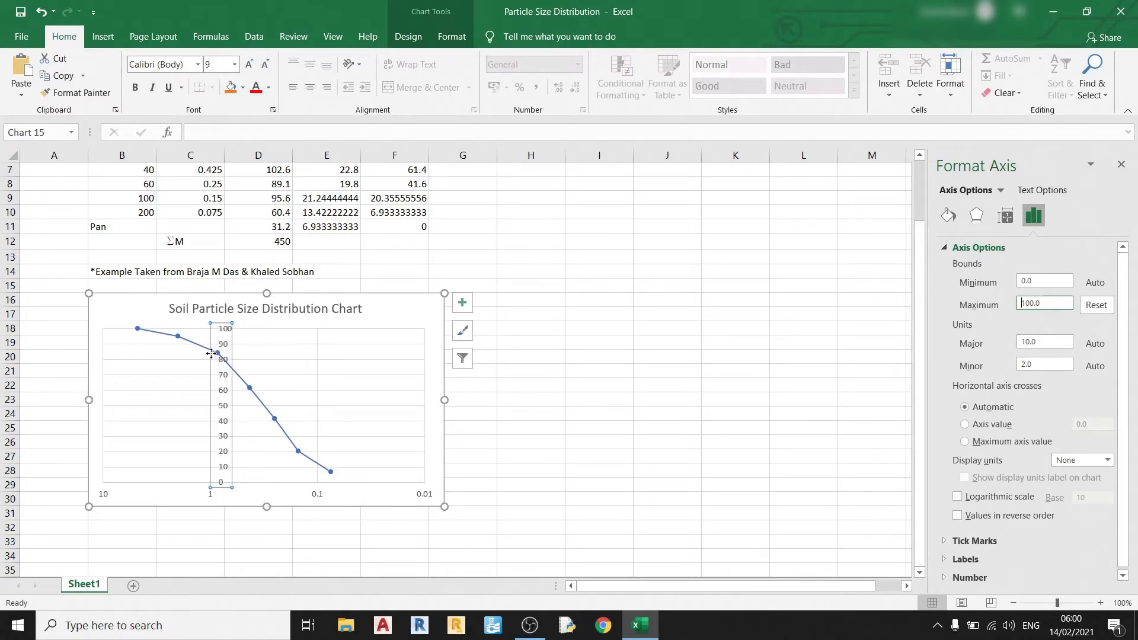
pyautogui.click(957, 559)
pyautogui.click(1107, 577)
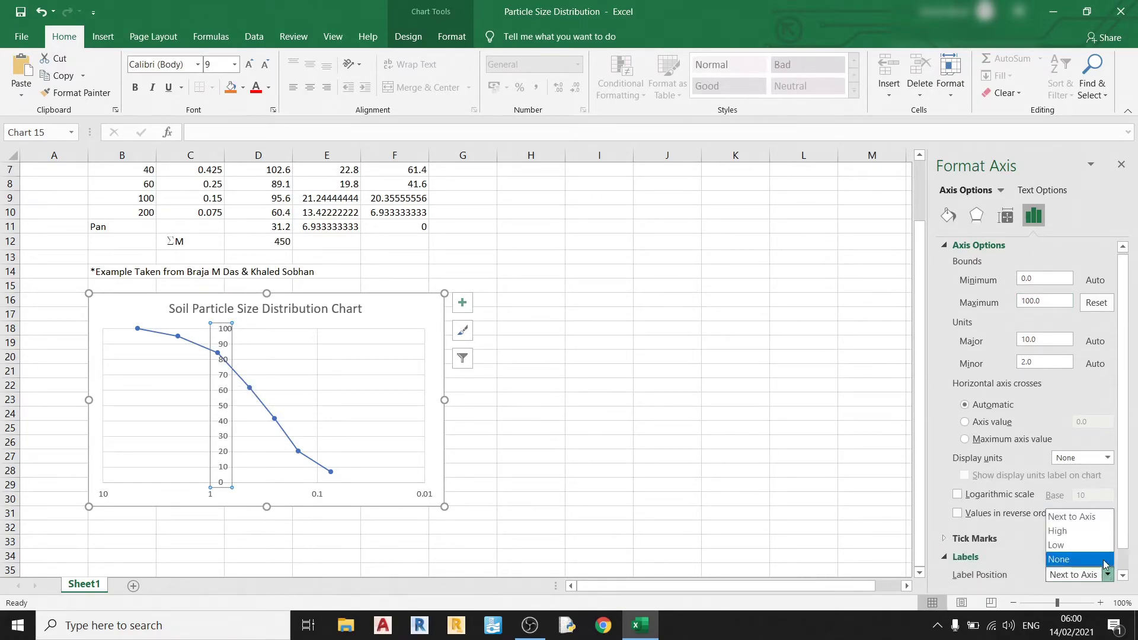
pyautogui.click(1072, 530)
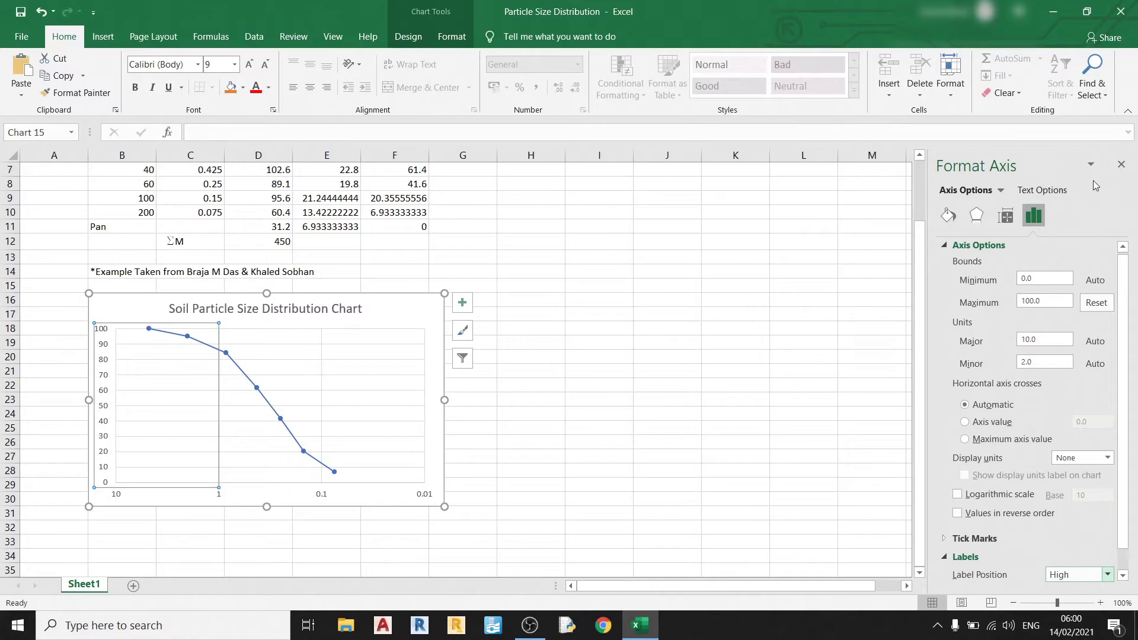
pyautogui.click(1121, 164)
pyautogui.click(461, 304)
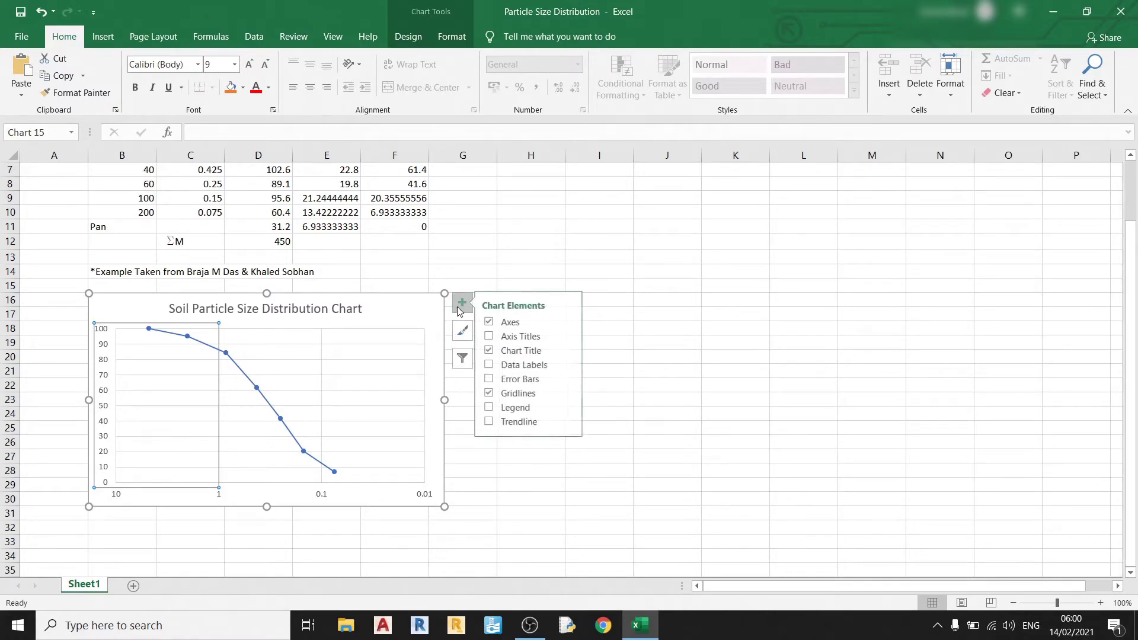
# Add axis titles and make the vertical title 'Percent Finer' with horizontal text direction
pyautogui.click(496, 337)
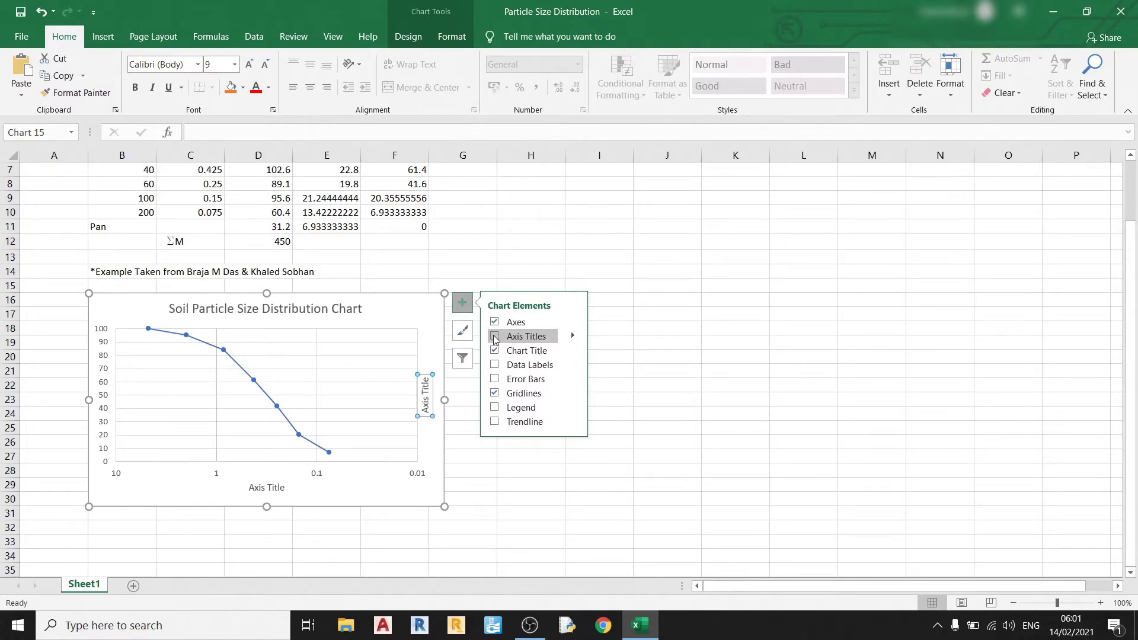
pyautogui.click(495, 338)
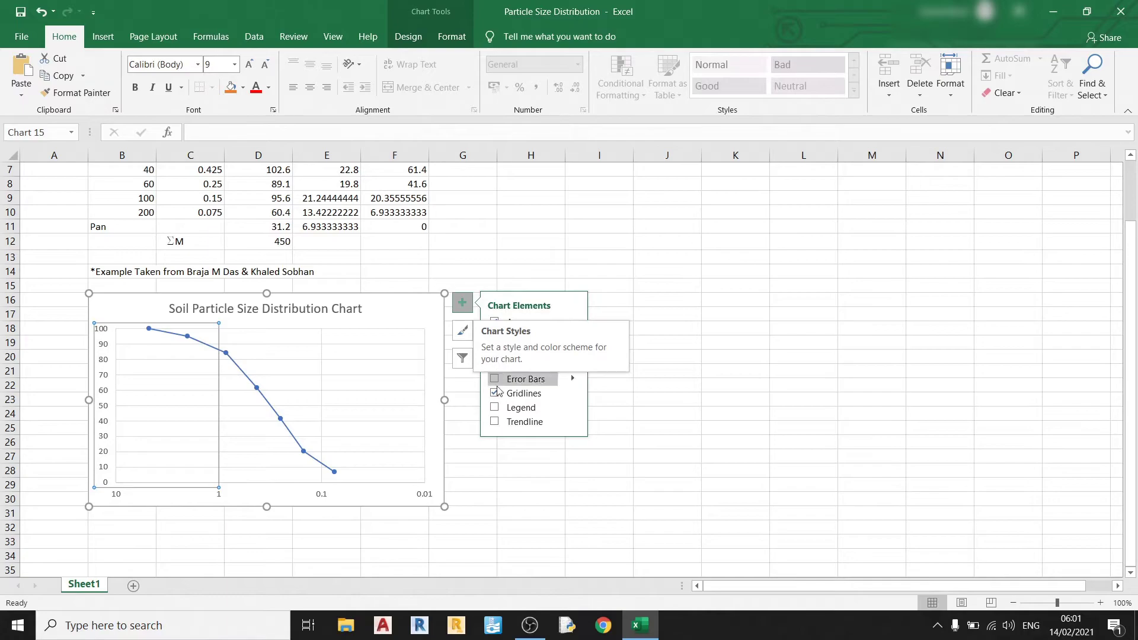
pyautogui.click(495, 337)
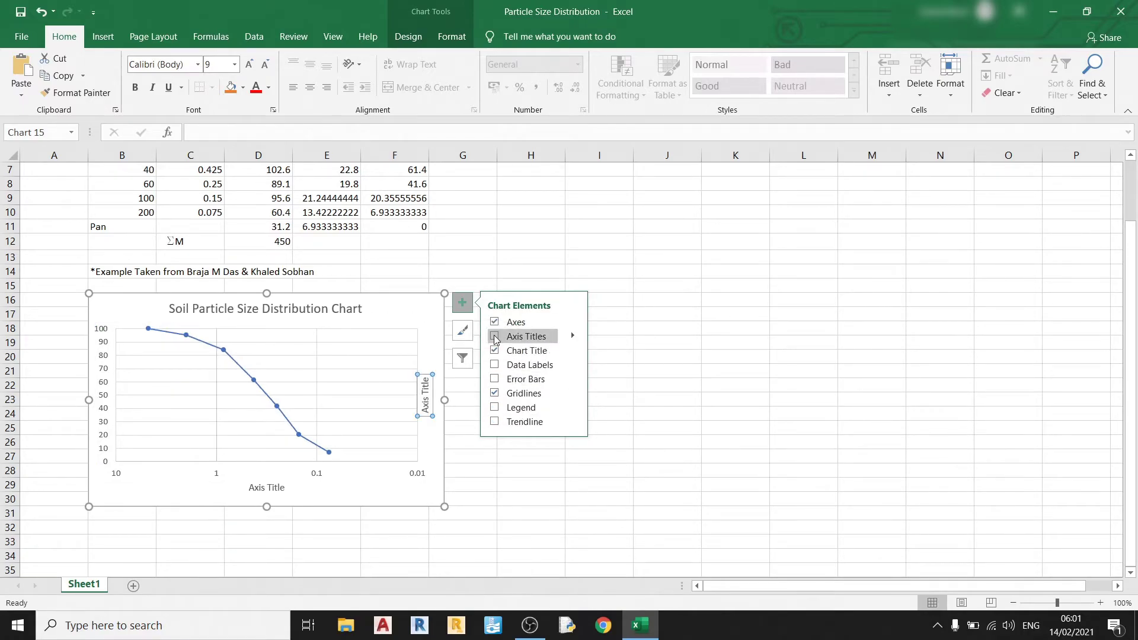
pyautogui.click(496, 337)
pyautogui.click(495, 337)
pyautogui.click(410, 552)
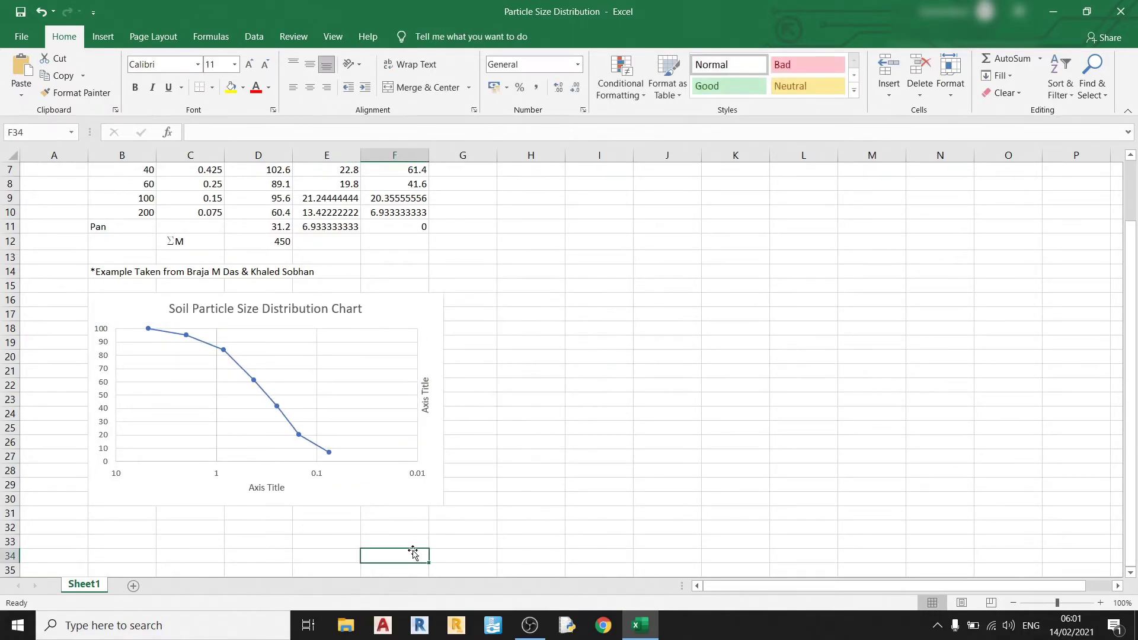
pyautogui.doubleClick(426, 400)
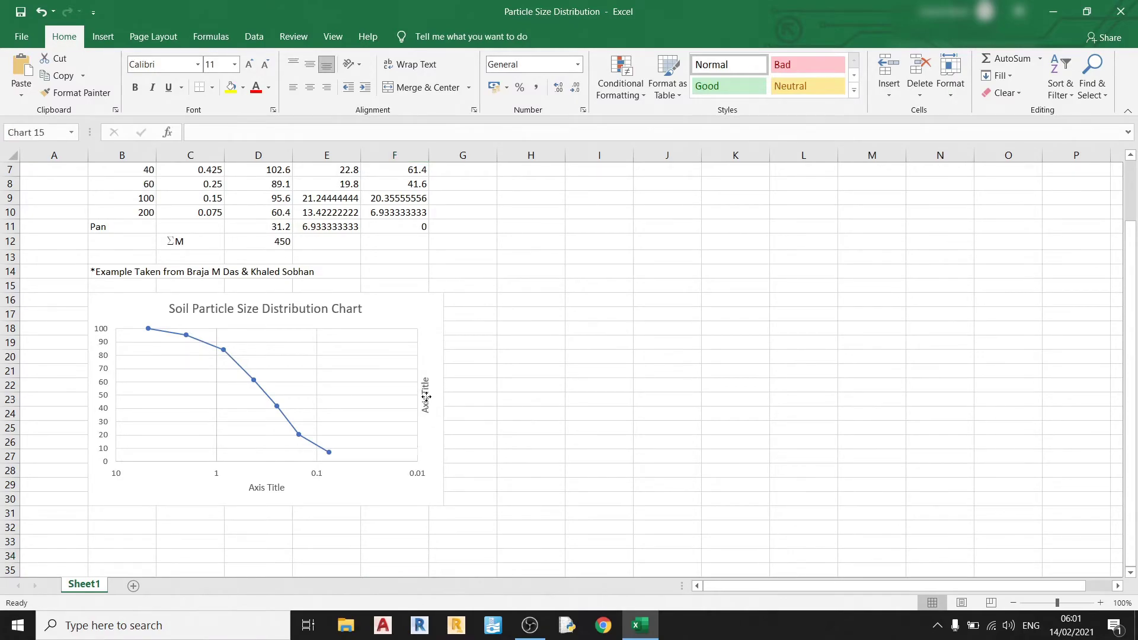
pyautogui.write('Percent')
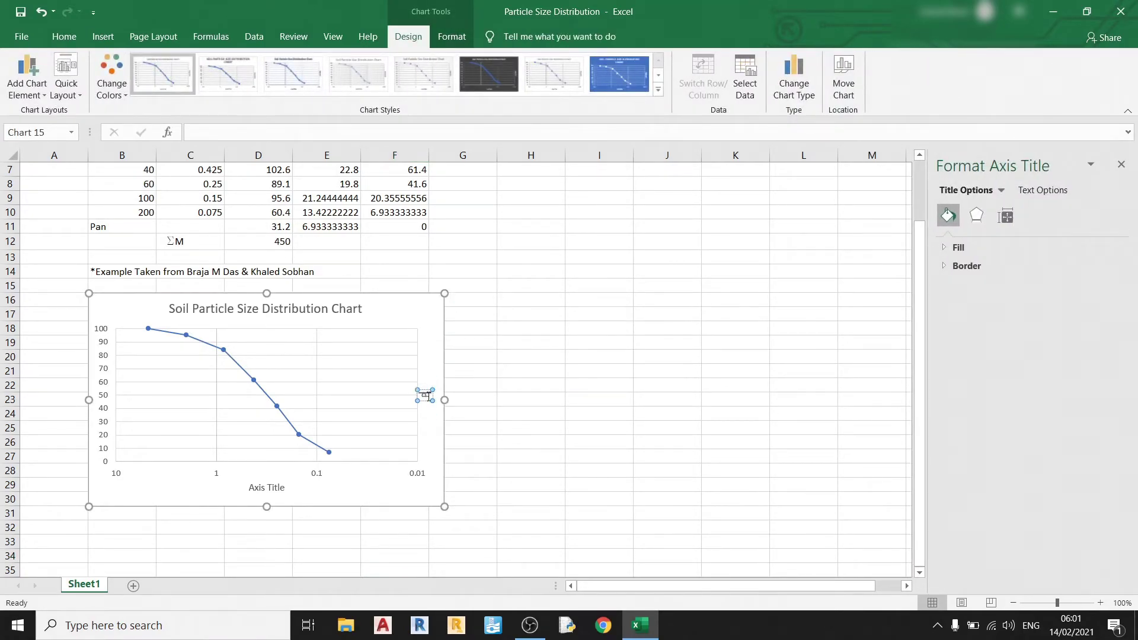
pyautogui.write(' Finer')
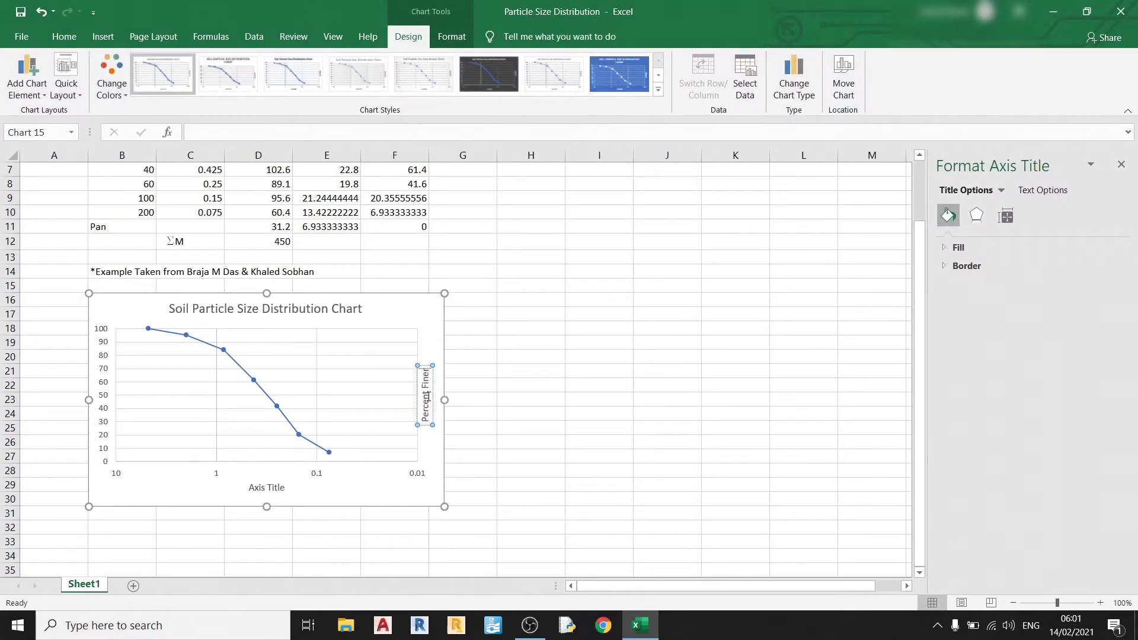
pyautogui.click(1005, 216)
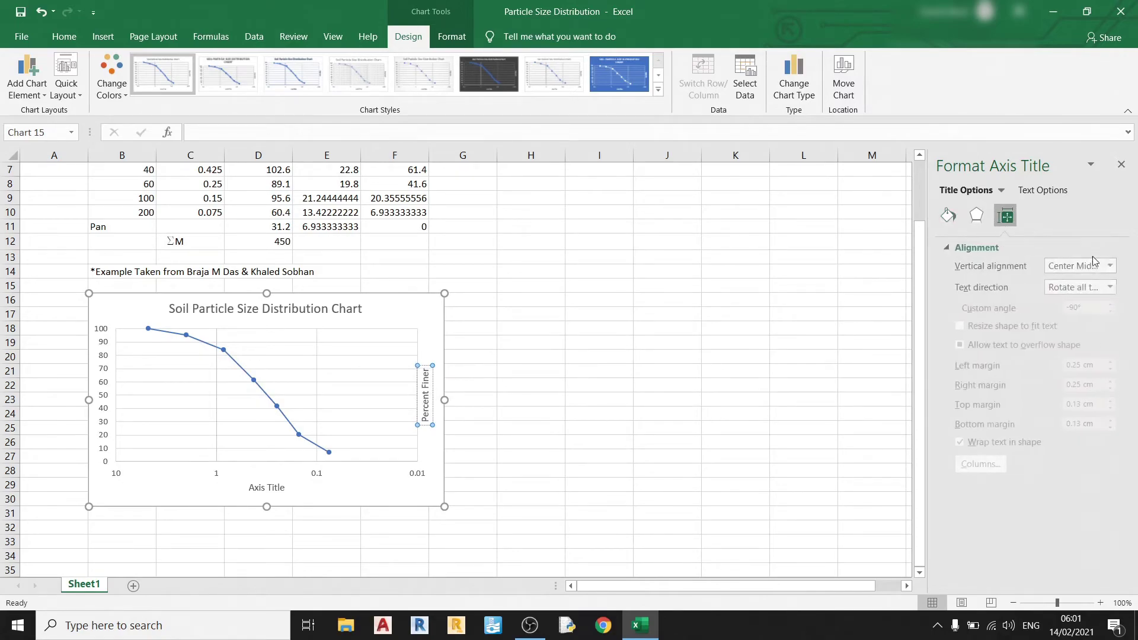
pyautogui.click(1107, 287)
pyautogui.click(1096, 305)
pyautogui.click(598, 382)
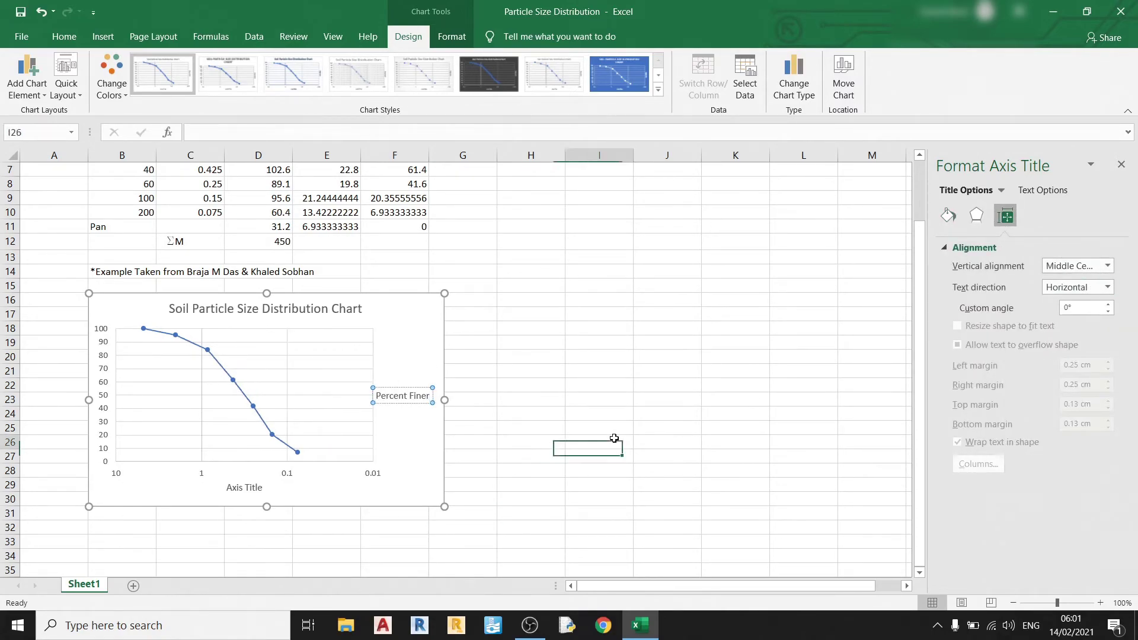
# Replace the horizontal axis title with 'Soil Particle Sizes'
pyautogui.click(243, 487)
pyautogui.tripleClick(243, 487)
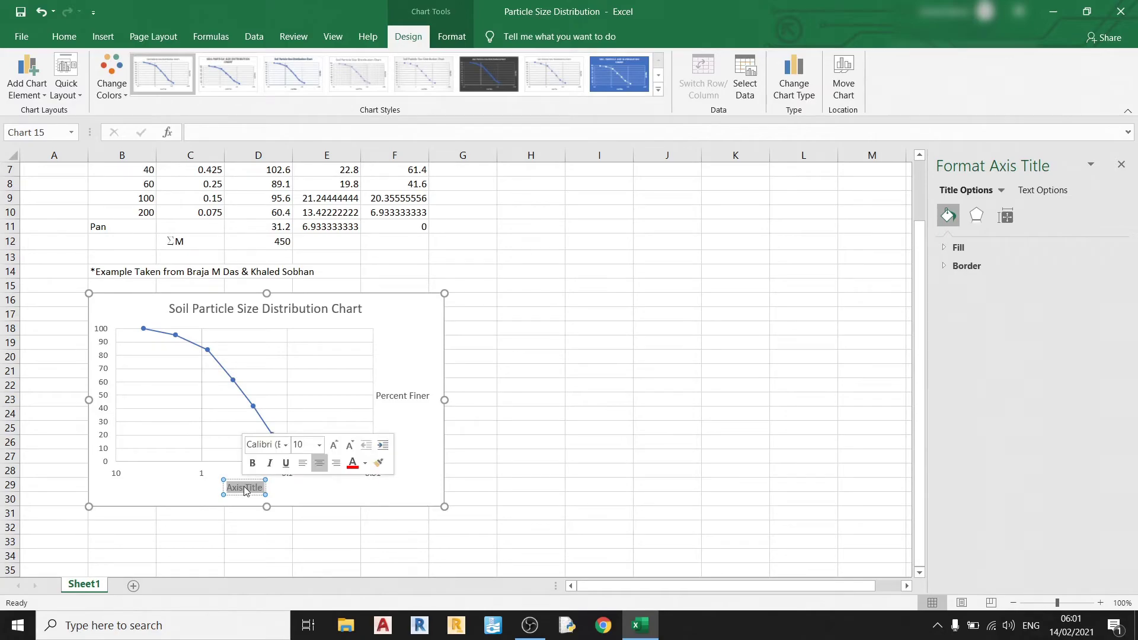
pyautogui.scroll(2, 415, 509)
pyautogui.scroll(-2, 589, 484)
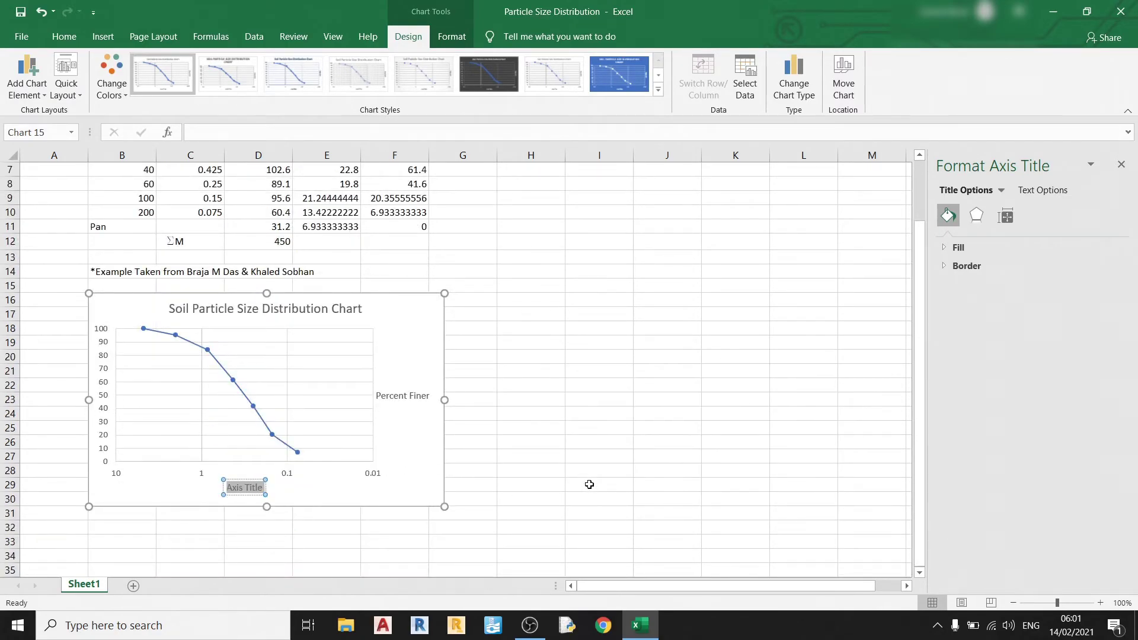
pyautogui.write('So')
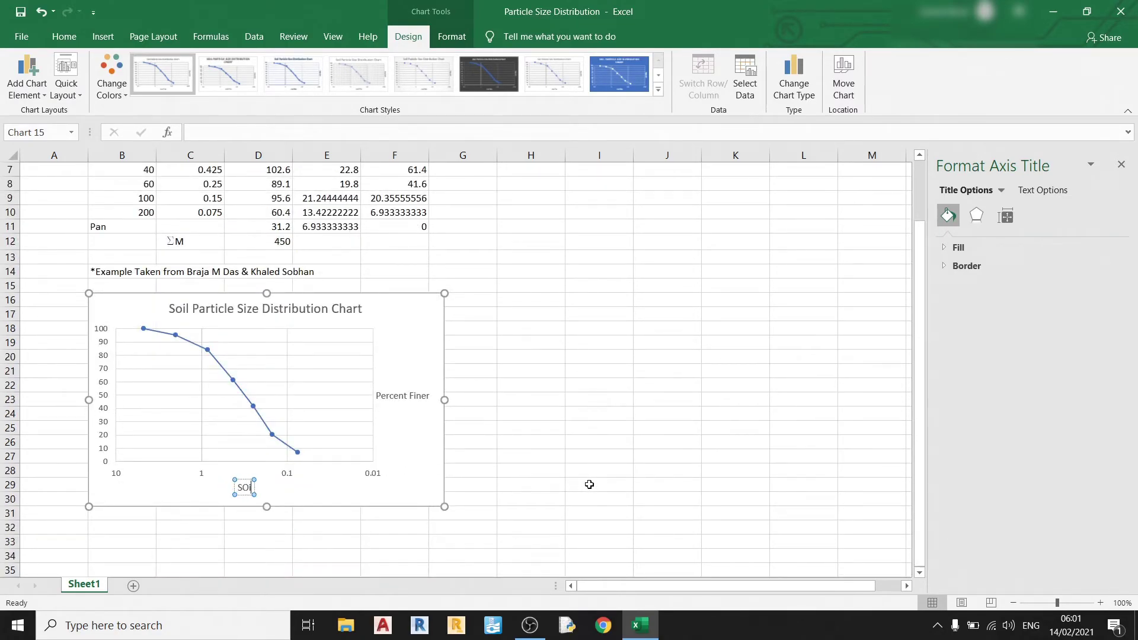
pyautogui.write('il Particle Sizes')
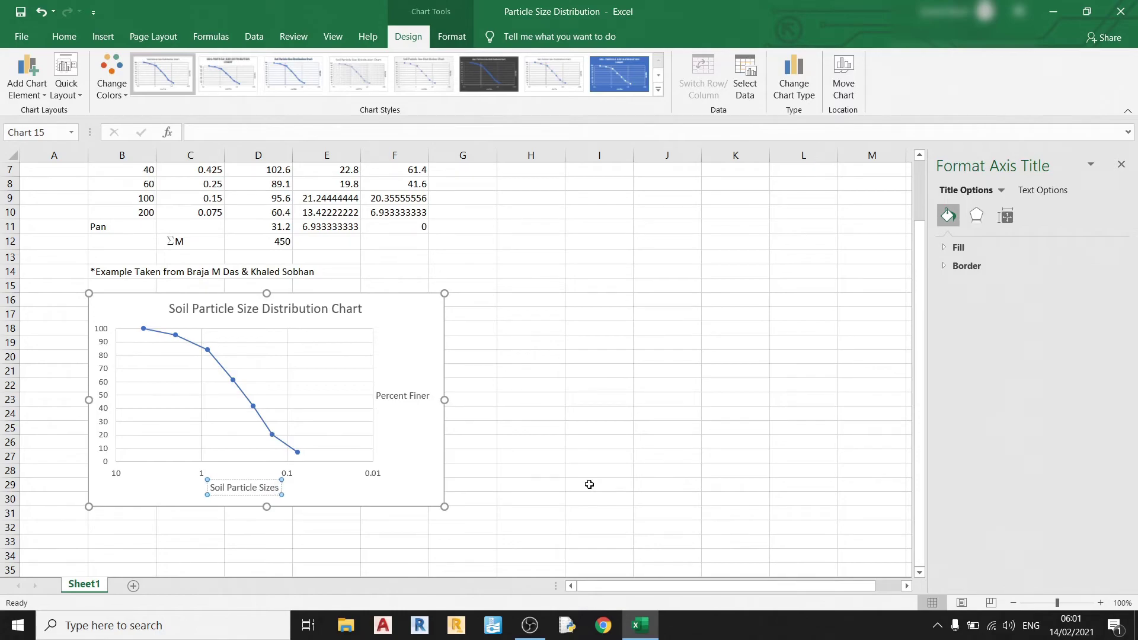
pyautogui.click(589, 484)
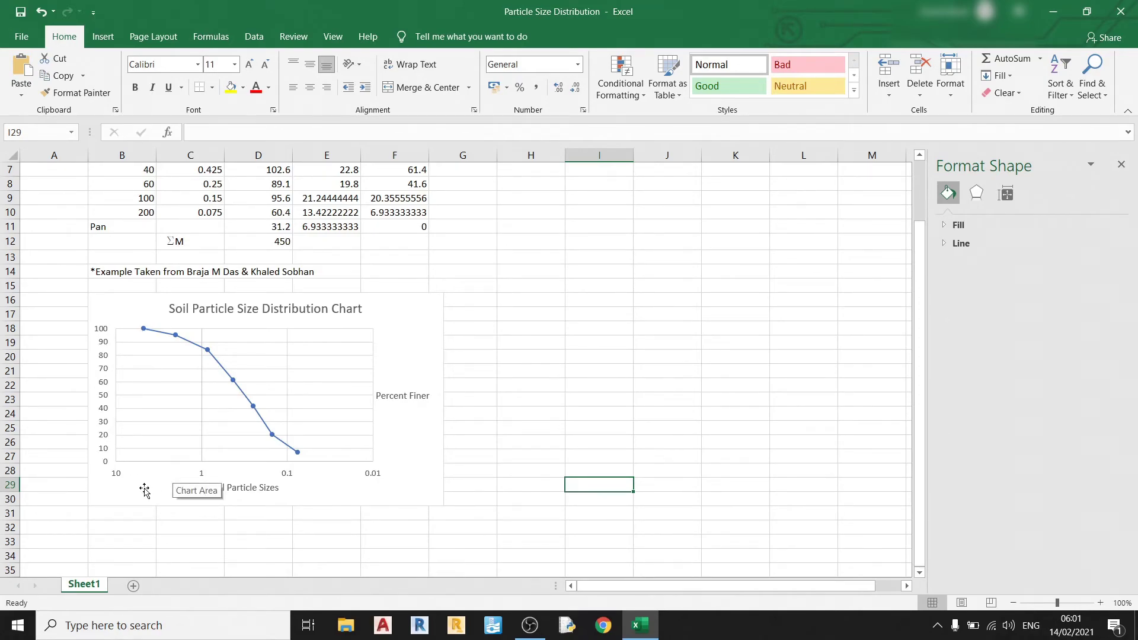
# Add minor gridlines to the logarithmic size axis, then to the Percent Finer axis
pyautogui.click(119, 476)
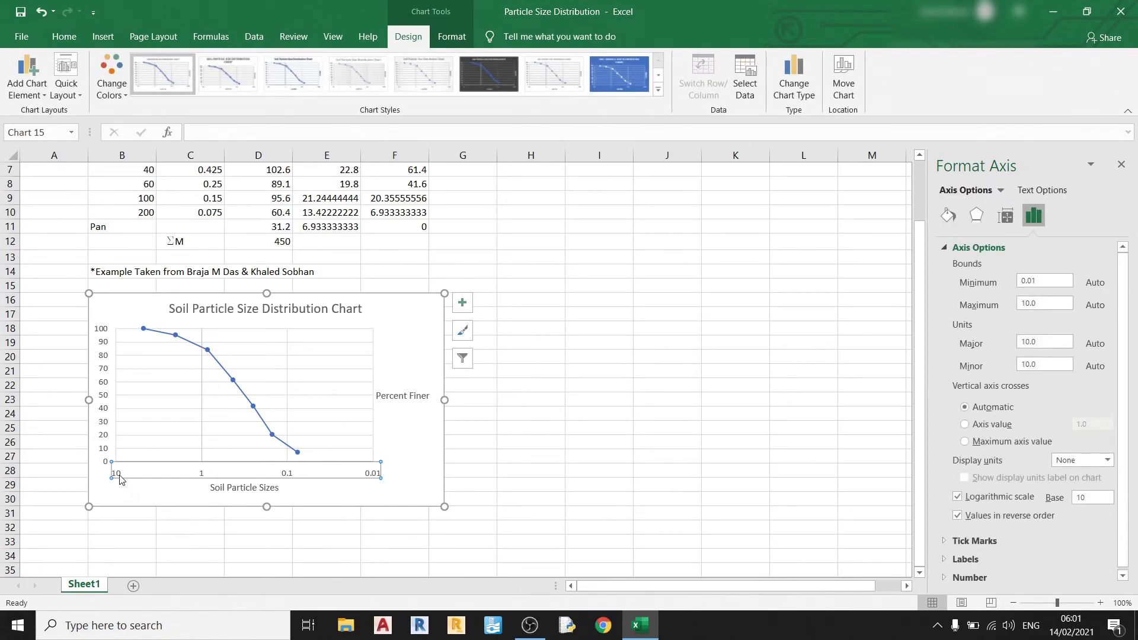
pyautogui.rightClick(120, 477)
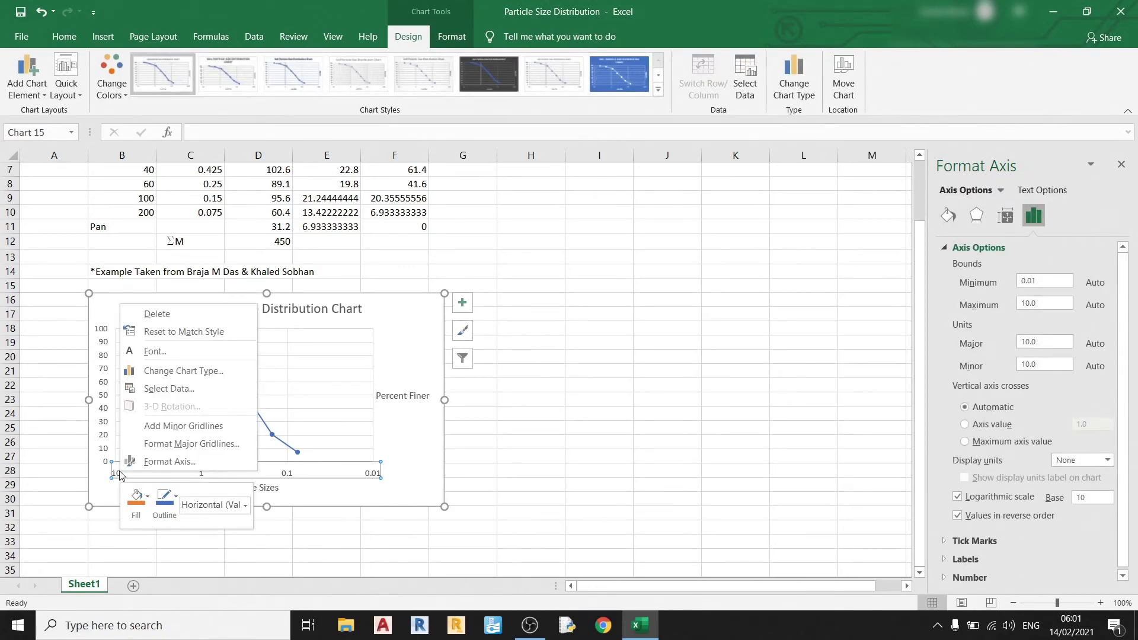
pyautogui.click(161, 426)
pyautogui.click(45, 436)
pyautogui.click(99, 421)
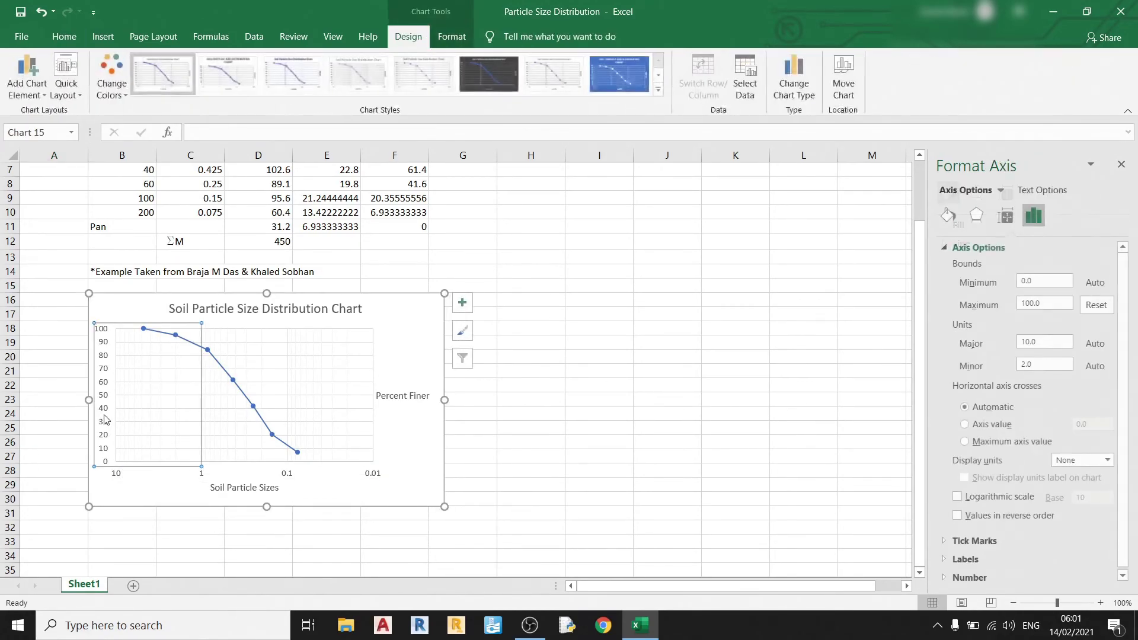
pyautogui.rightClick(105, 418)
pyautogui.click(168, 534)
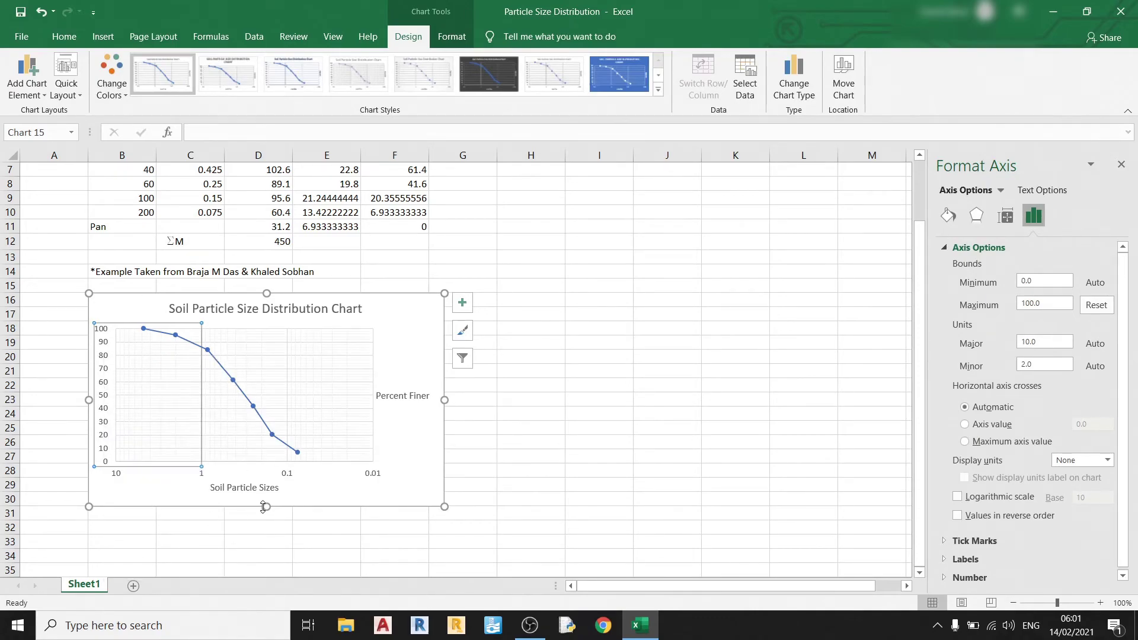
pyautogui.click(599, 416)
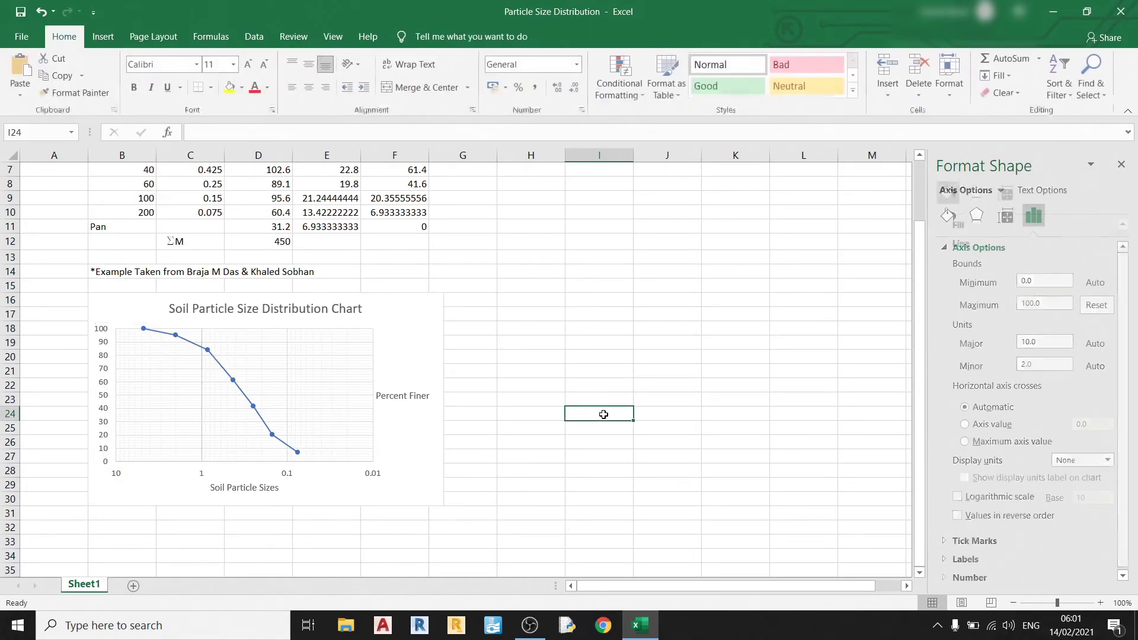